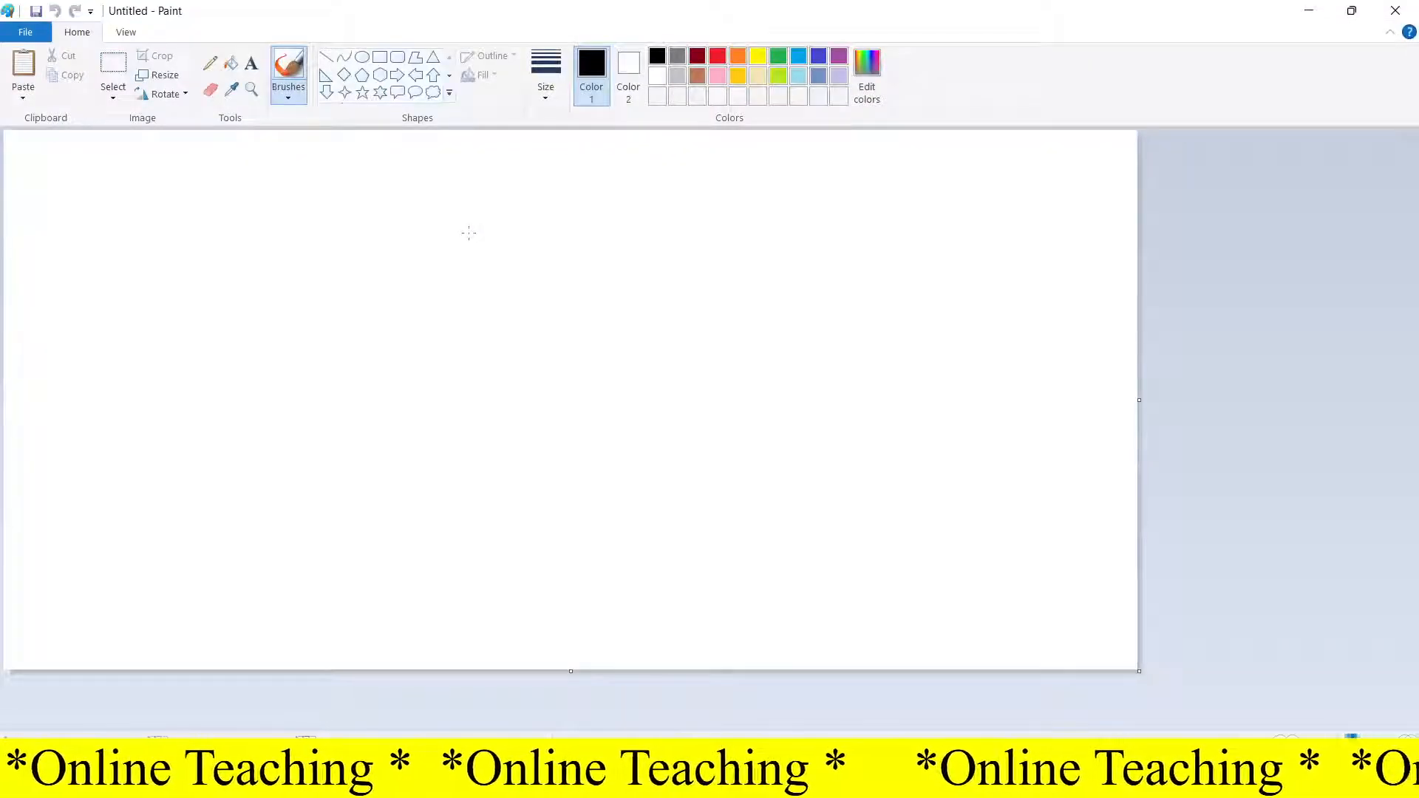
# Step: Open the photo IMG_20220221_191619 - Copy and enlarge the canvas around it to about 860 × 410 px
pyautogui.click(36, 32)
pyautogui.click(53, 107)
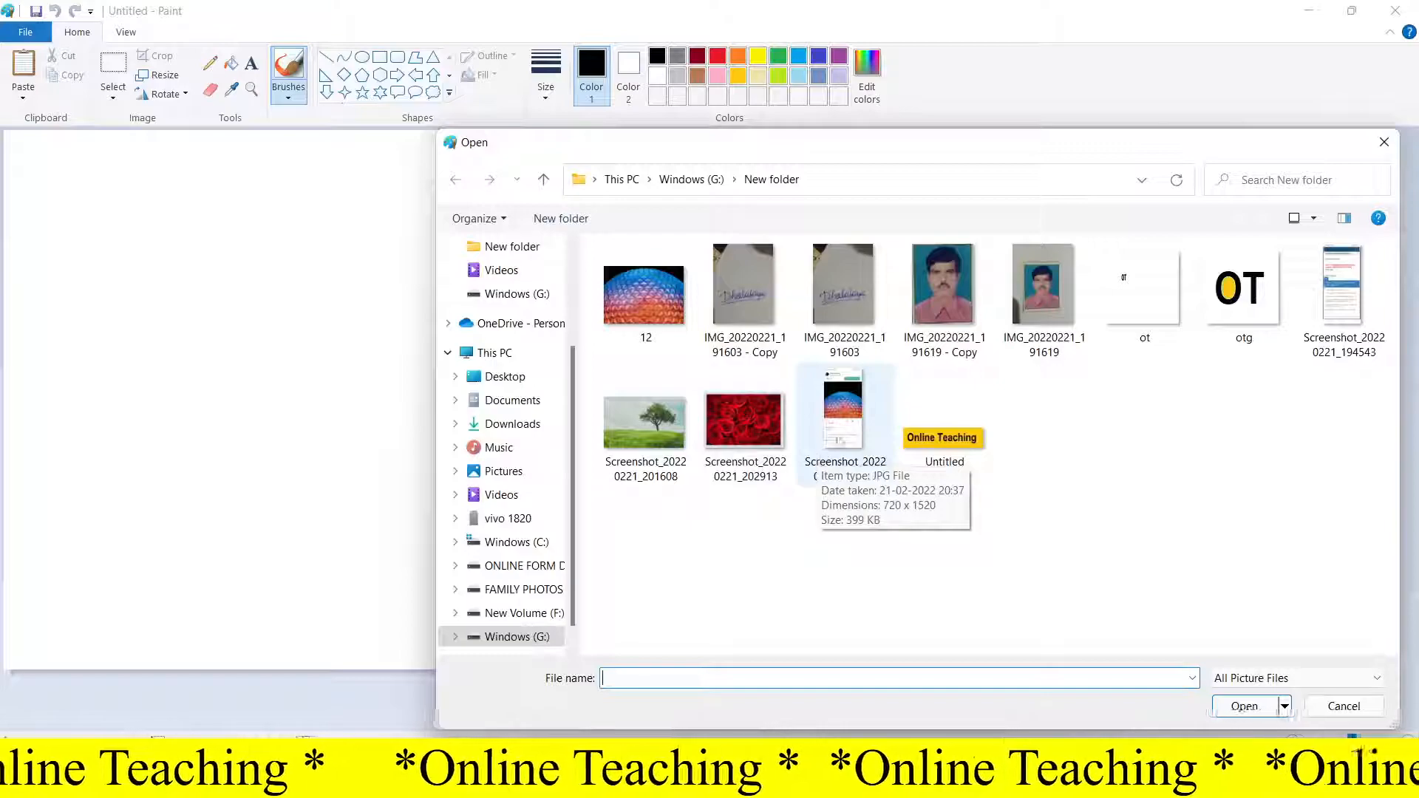
pyautogui.click(948, 319)
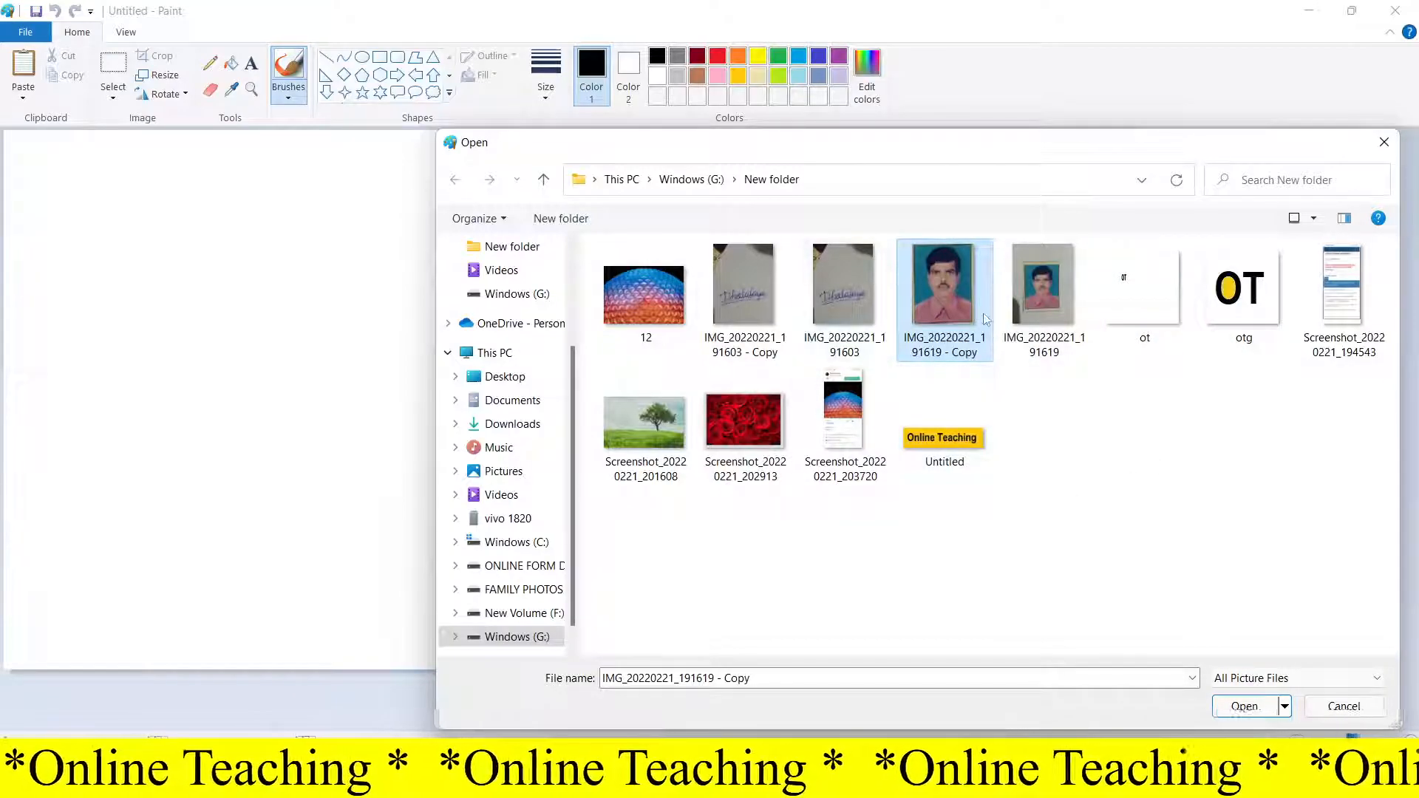
pyautogui.click(1244, 706)
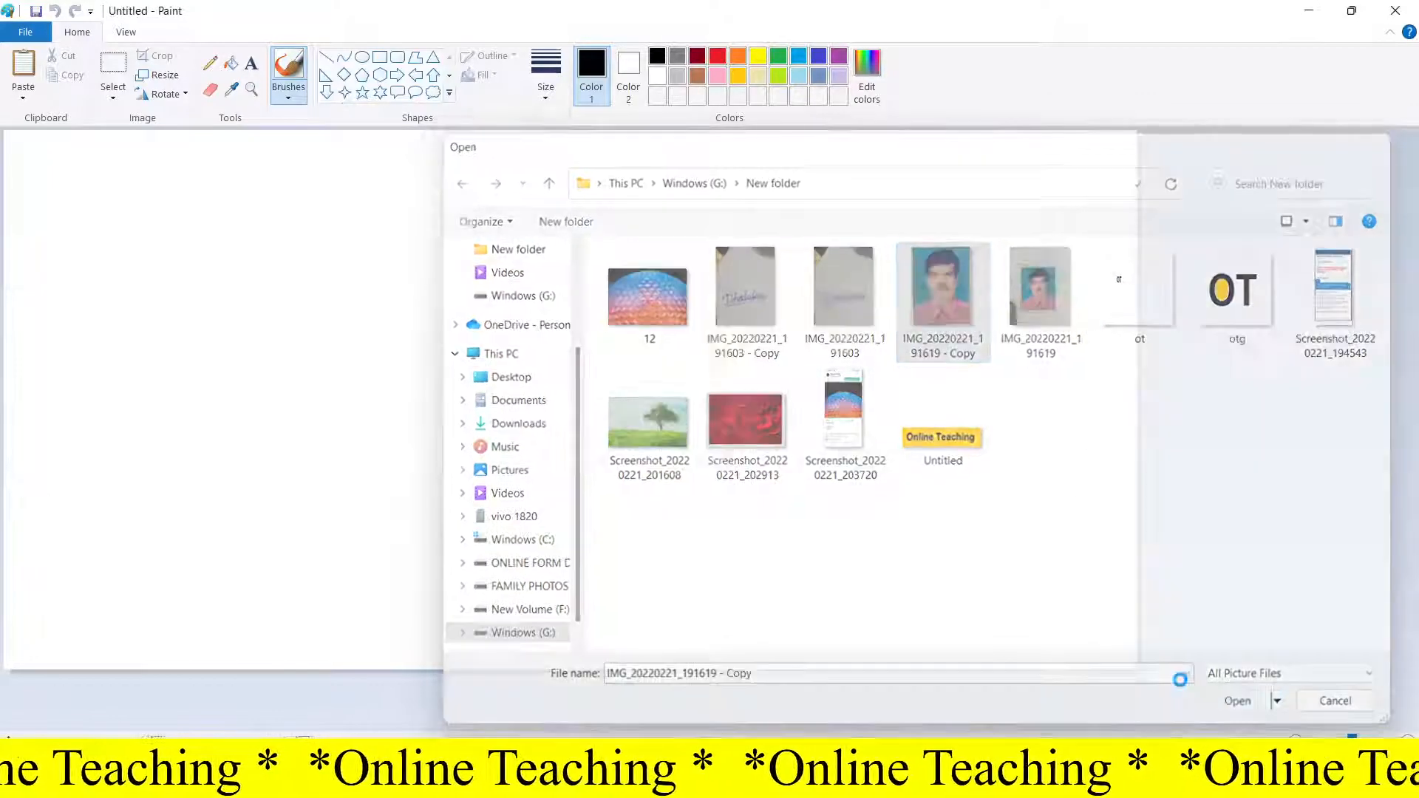
pyautogui.moveTo(103, 259); pyautogui.dragTo(1196, 695)
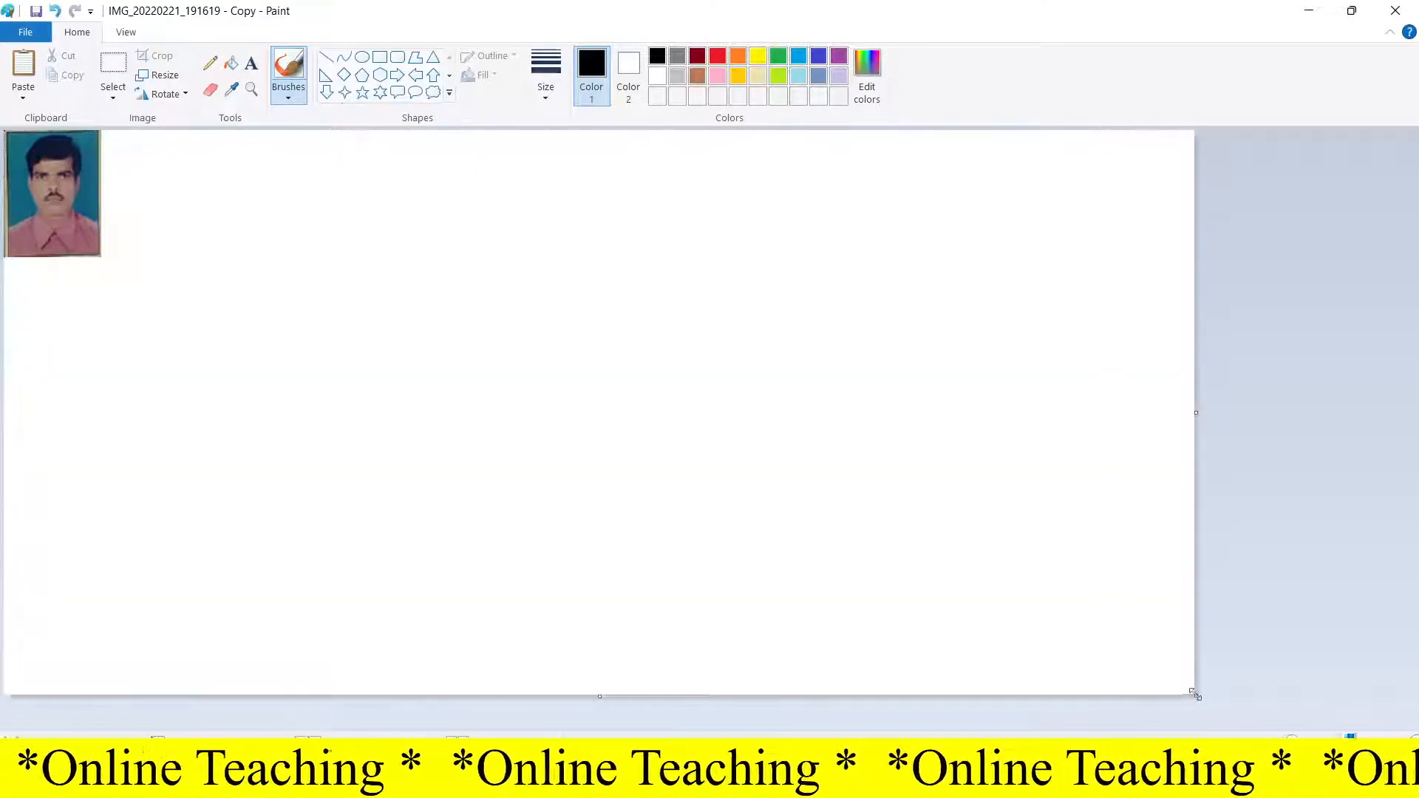
# Step: Select the photo and move it to the middle of the canvas
pyautogui.click(113, 63)
pyautogui.moveTo(137, 317); pyautogui.dragTo(2, 276)
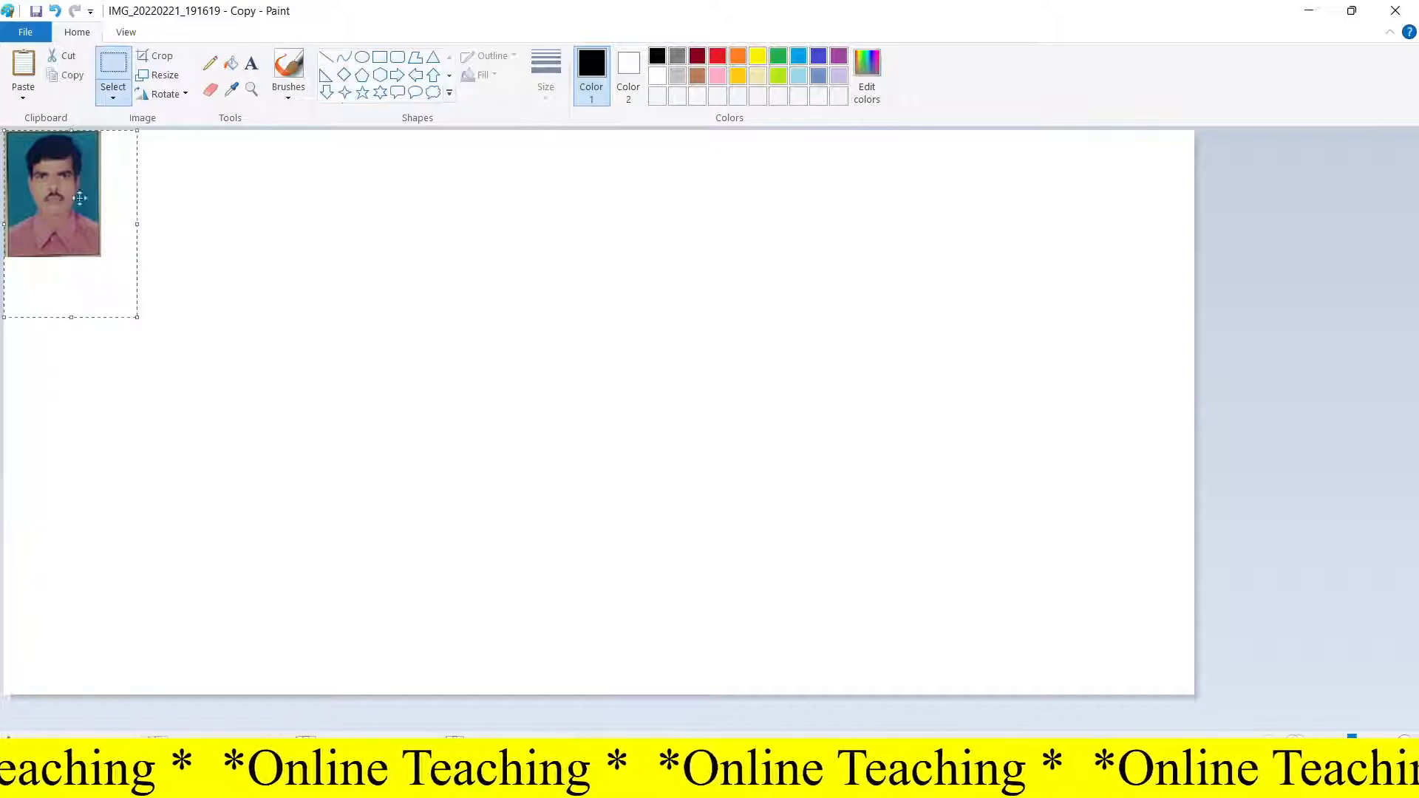
pyautogui.moveTo(70, 196); pyautogui.dragTo(544, 413)
pyautogui.click(641, 416)
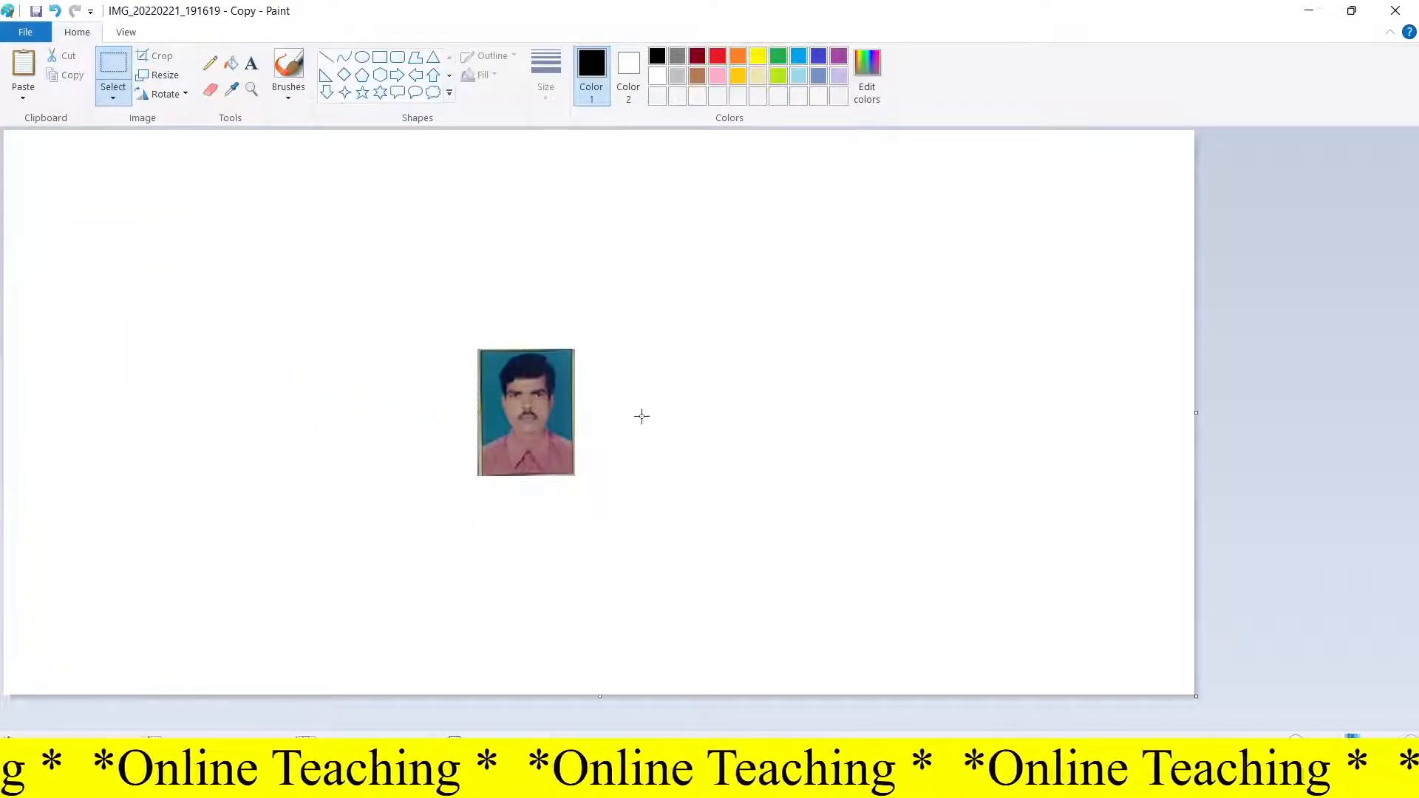
# Step: Draw a black rectangle border tightly around the photo
pyautogui.click(381, 59)
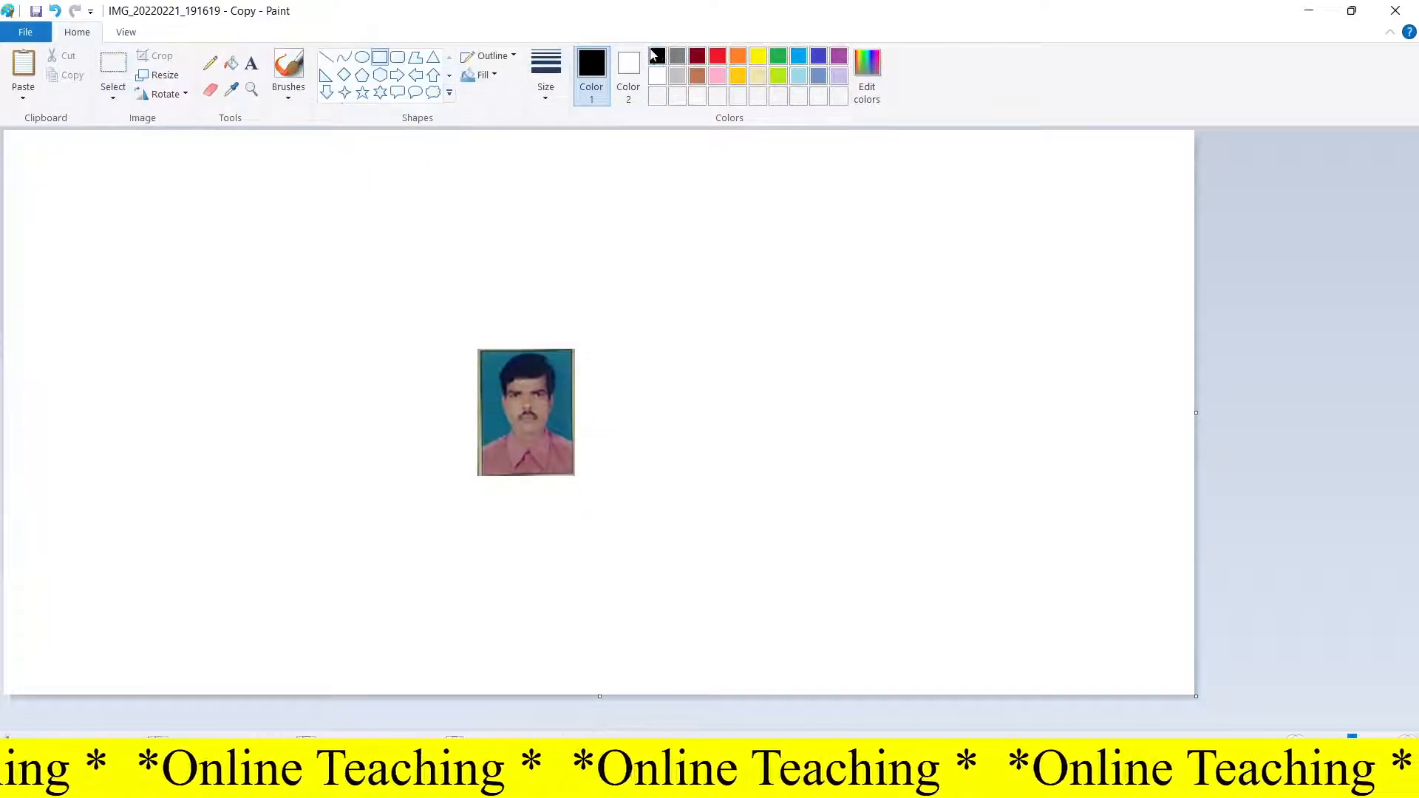
pyautogui.moveTo(477, 348); pyautogui.dragTo(575, 478)
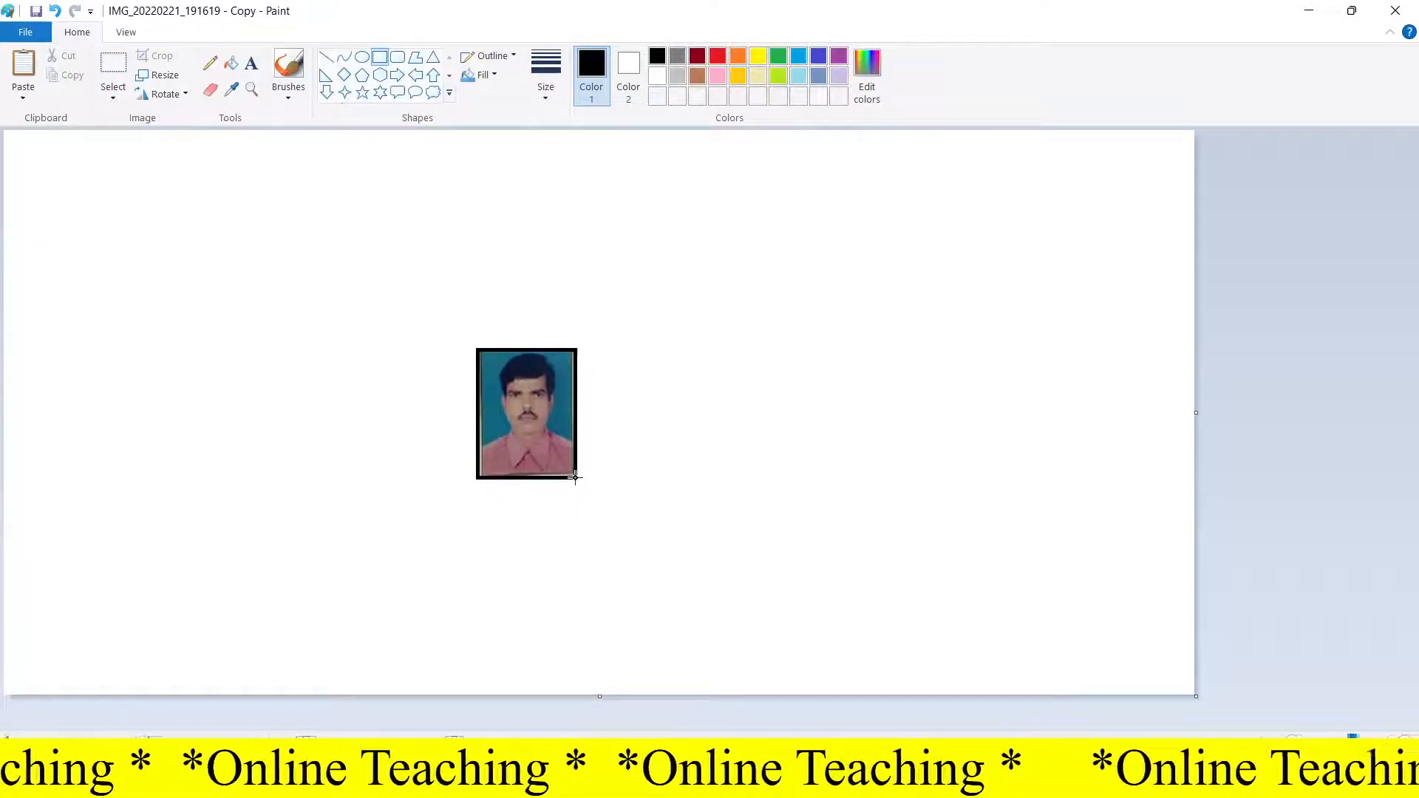
pyautogui.moveTo(574, 477); pyautogui.dragTo(574, 478)
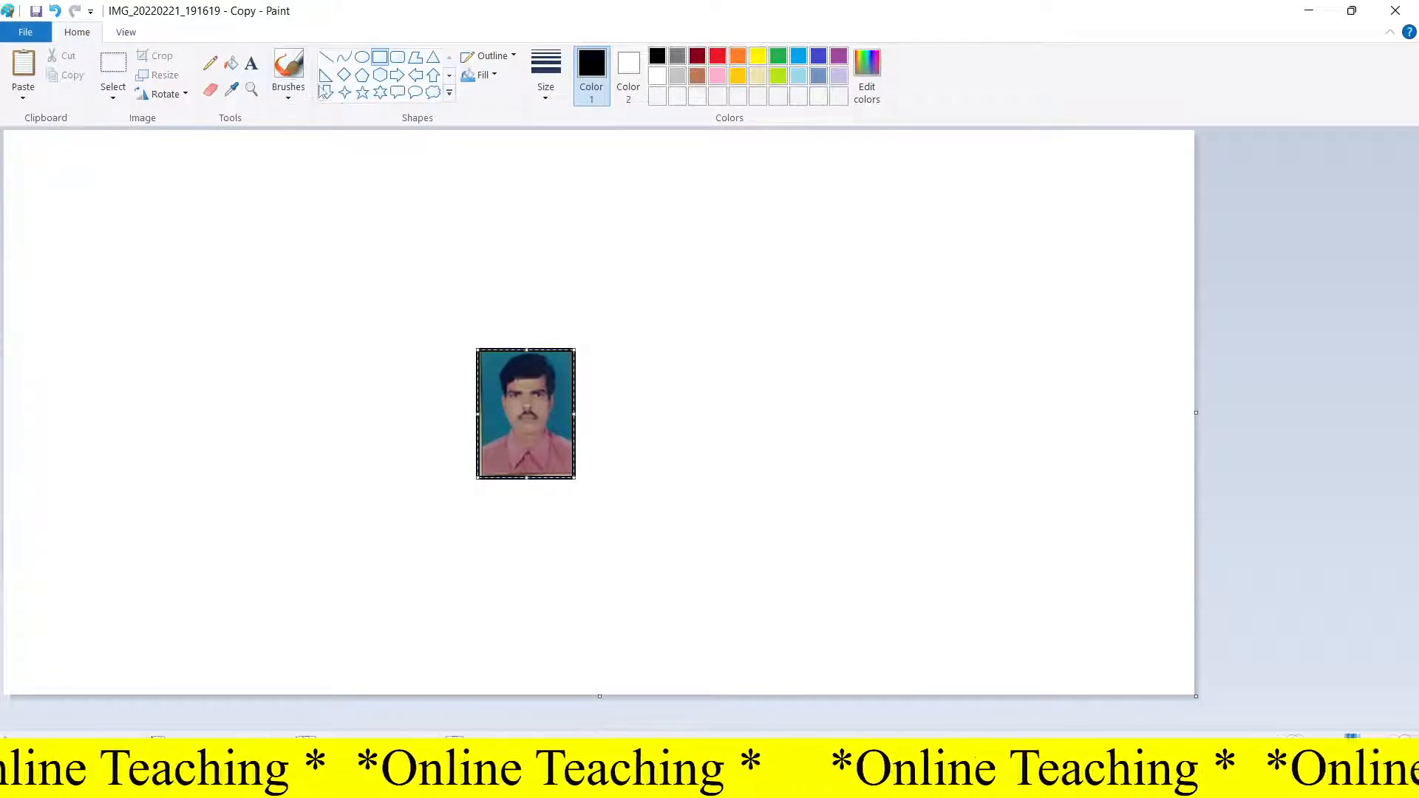
pyautogui.click(418, 333)
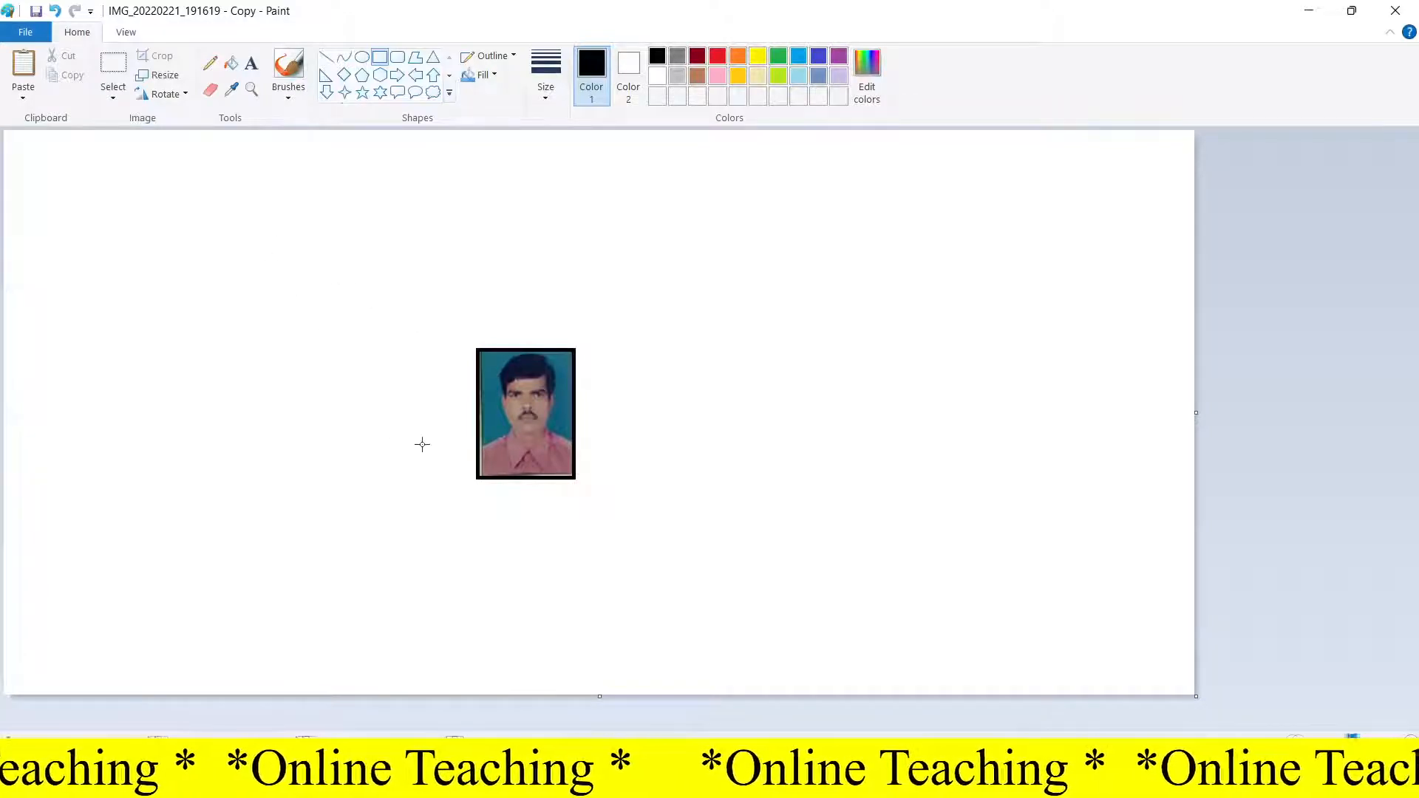
# Step: Select the photo area just inside the black border and crop the image to it
pyautogui.click(114, 65)
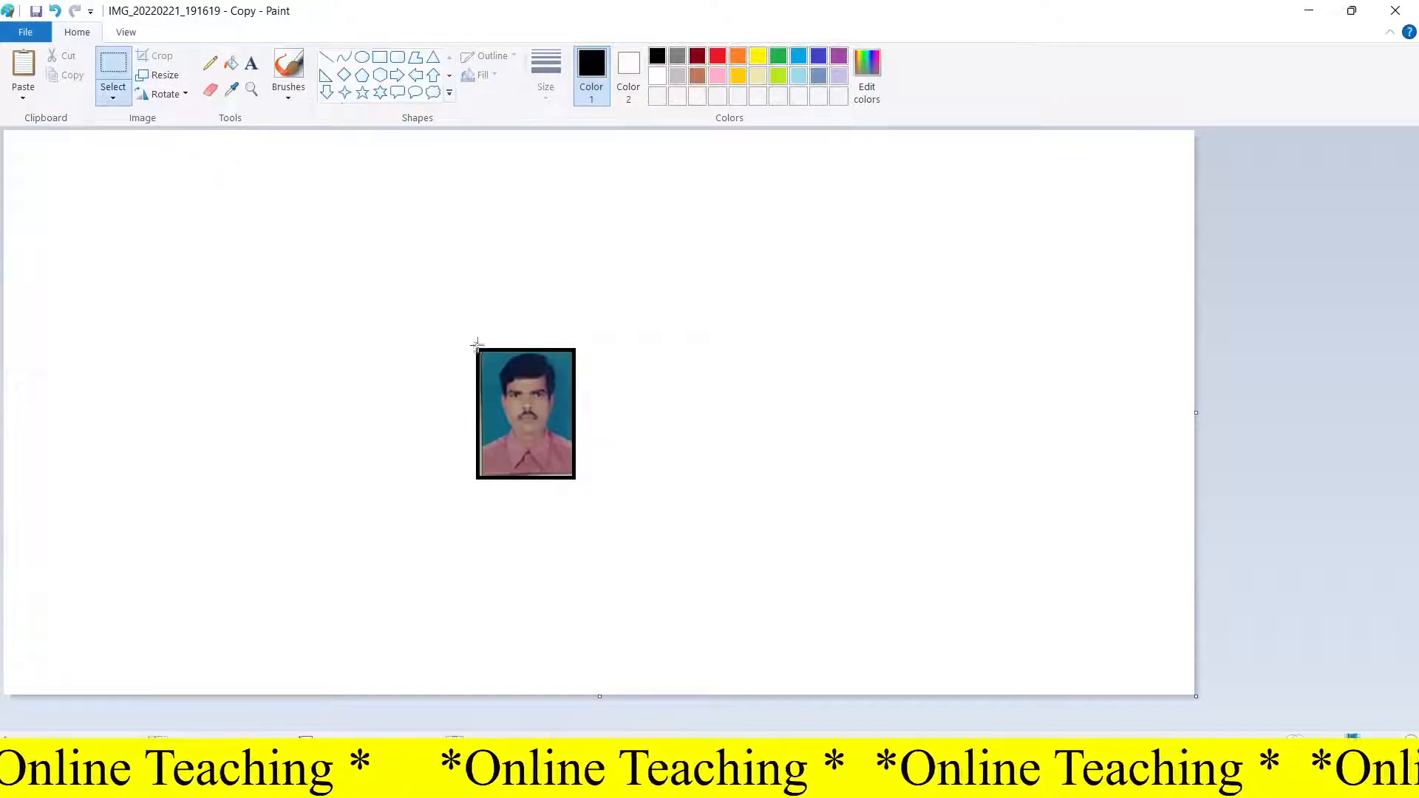
pyautogui.keyDown('ctrl'); pyautogui.scroll(2, 531, 489); pyautogui.keyUp('ctrl')
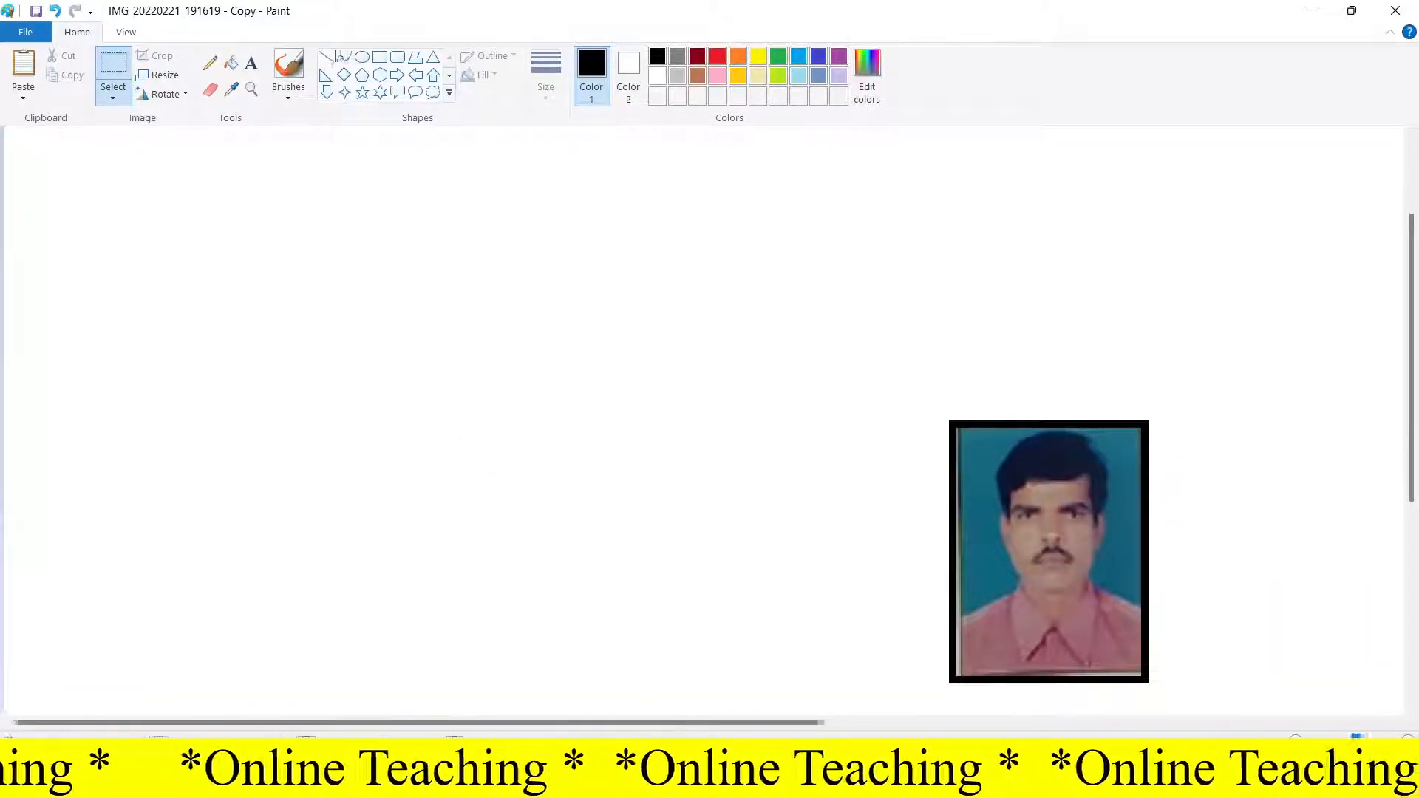
pyautogui.click(251, 89)
pyautogui.click(1081, 666)
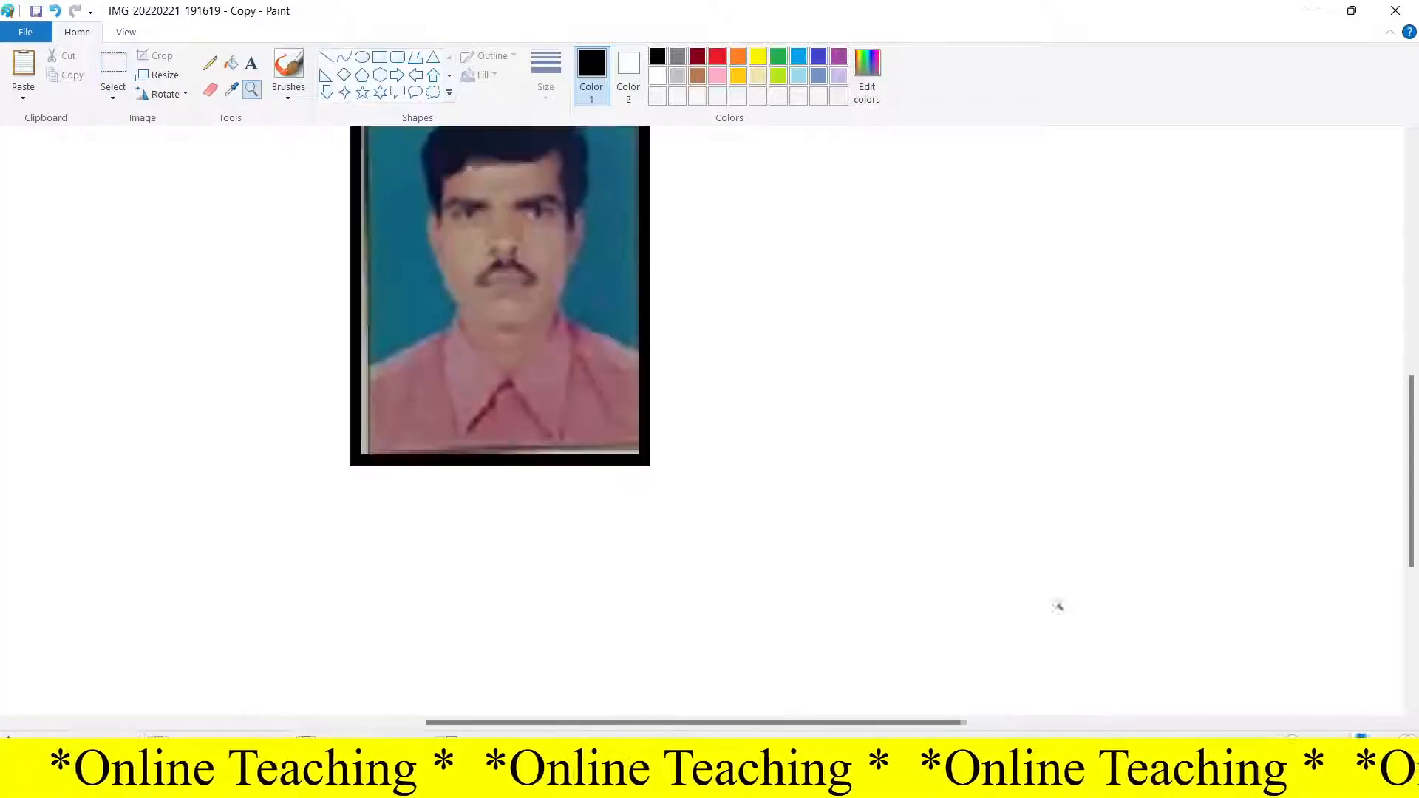
pyautogui.scroll(1, 592, 504)
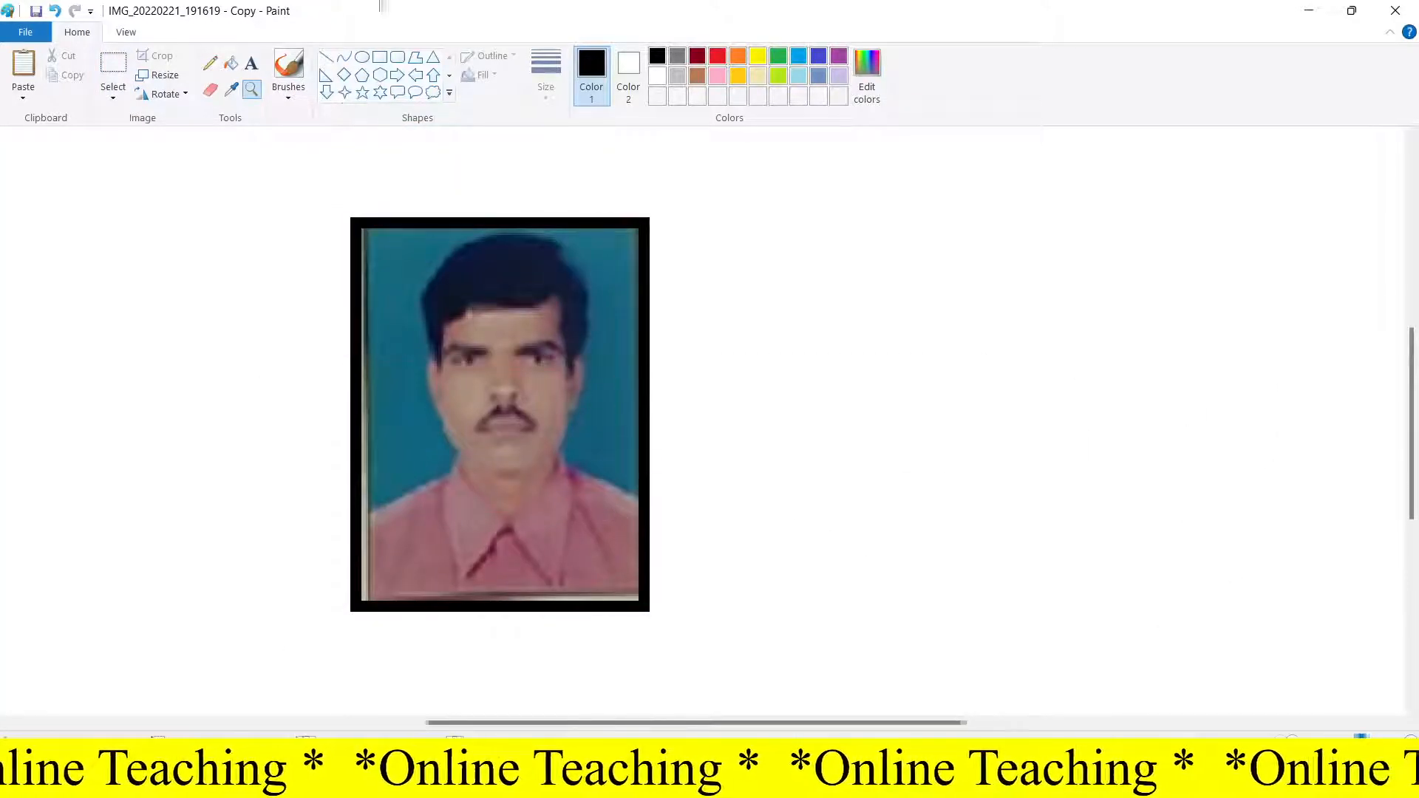
pyautogui.click(115, 67)
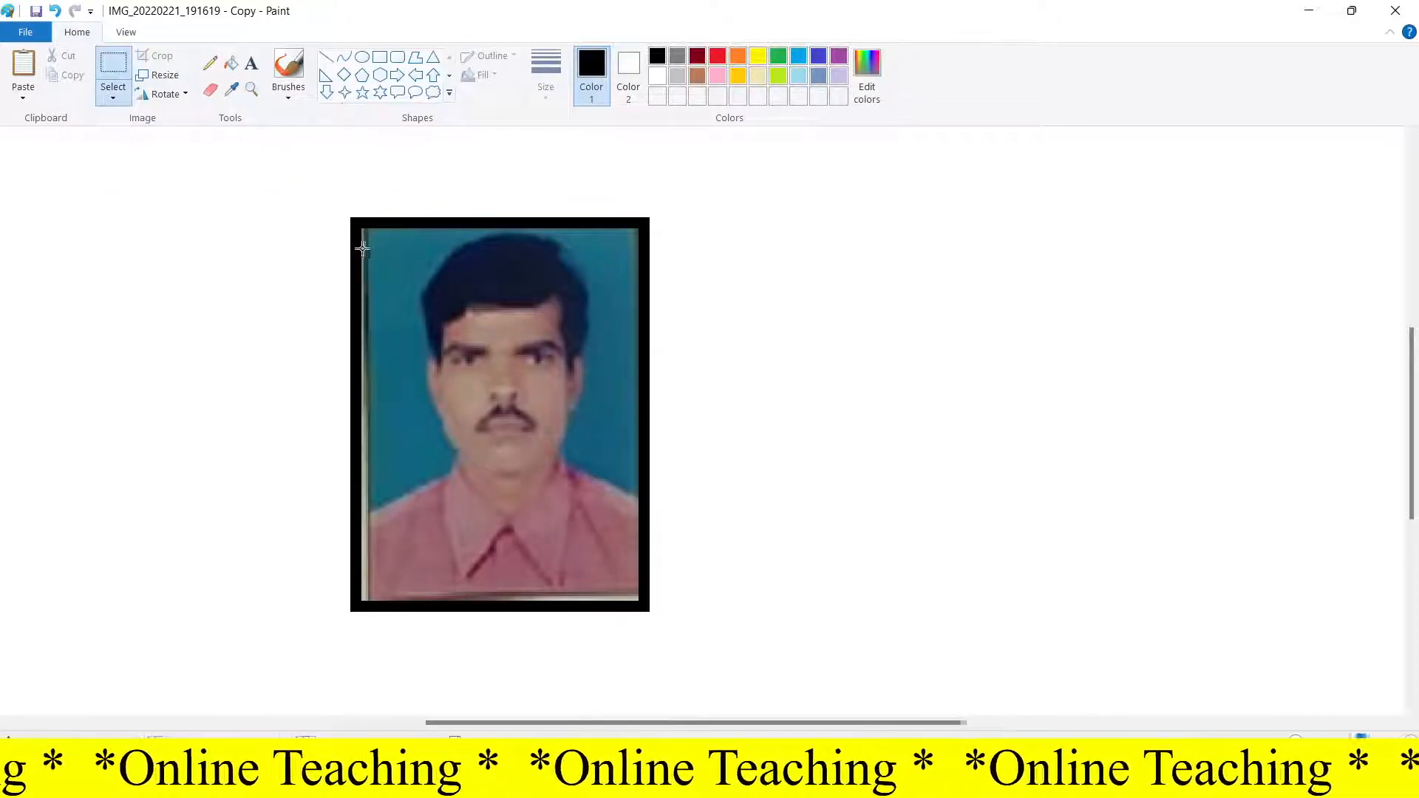
pyautogui.moveTo(373, 232); pyautogui.dragTo(632, 592)
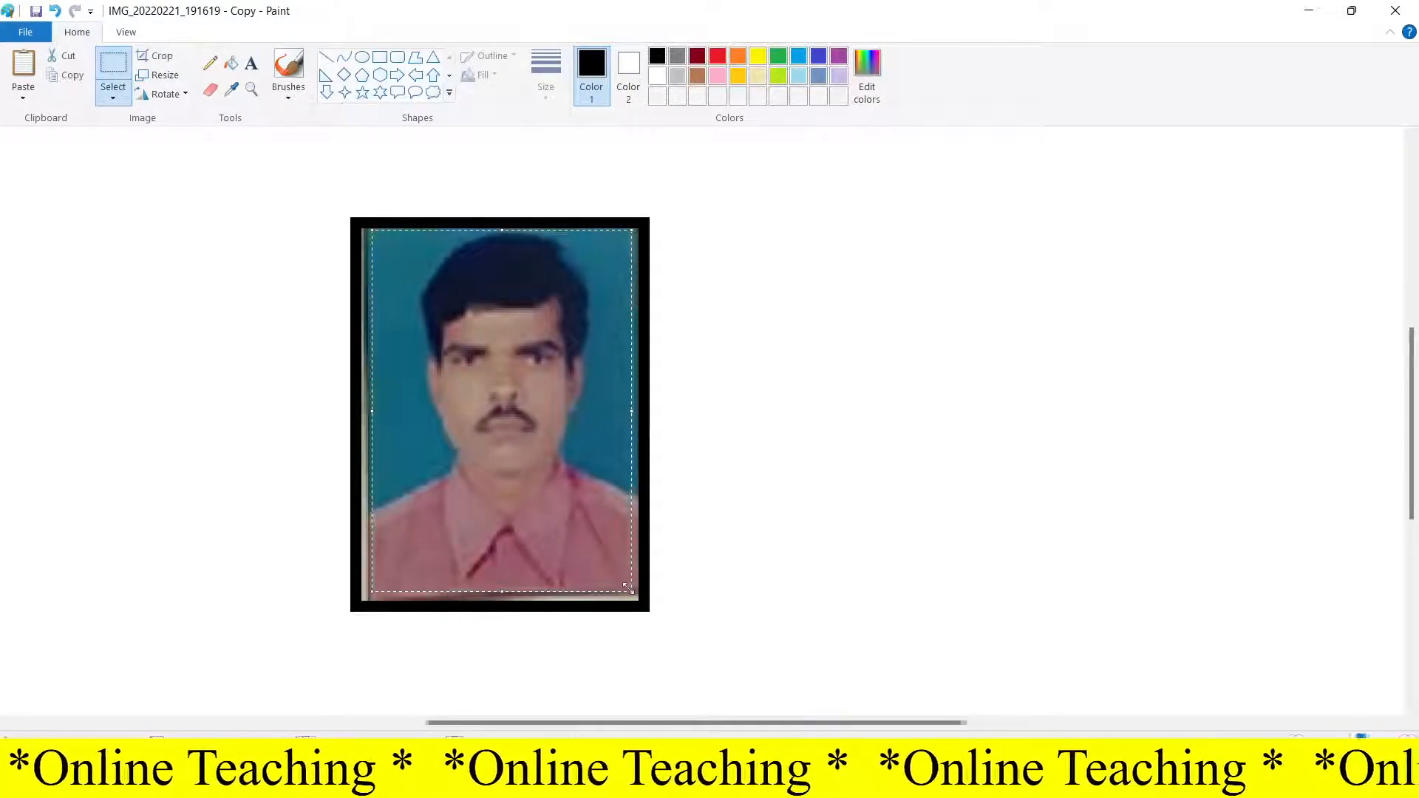
pyautogui.click(161, 57)
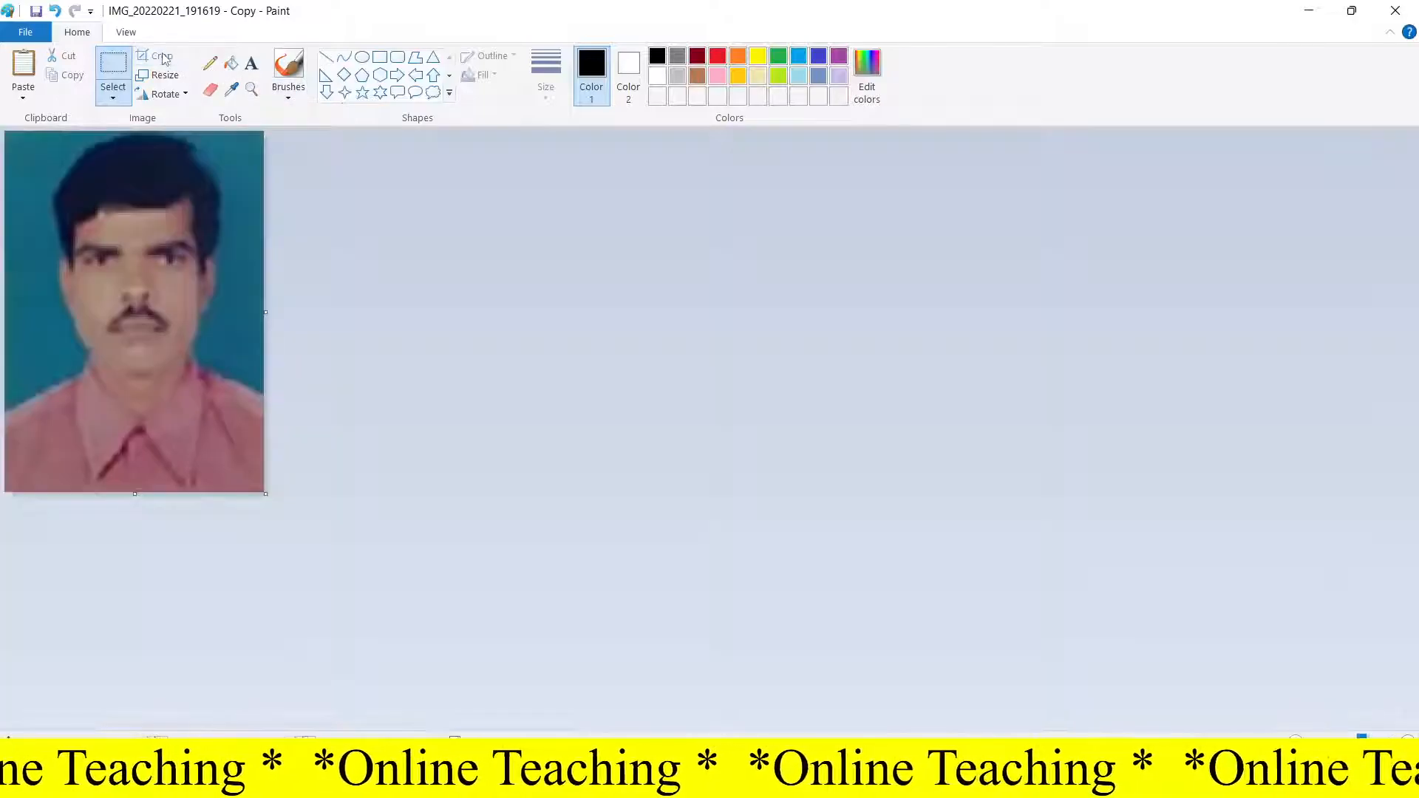
# Step: Enlarge the canvas to a large white area around the cropped photo at 100% zoom
pyautogui.moveTo(265, 494); pyautogui.dragTo(1288, 704)
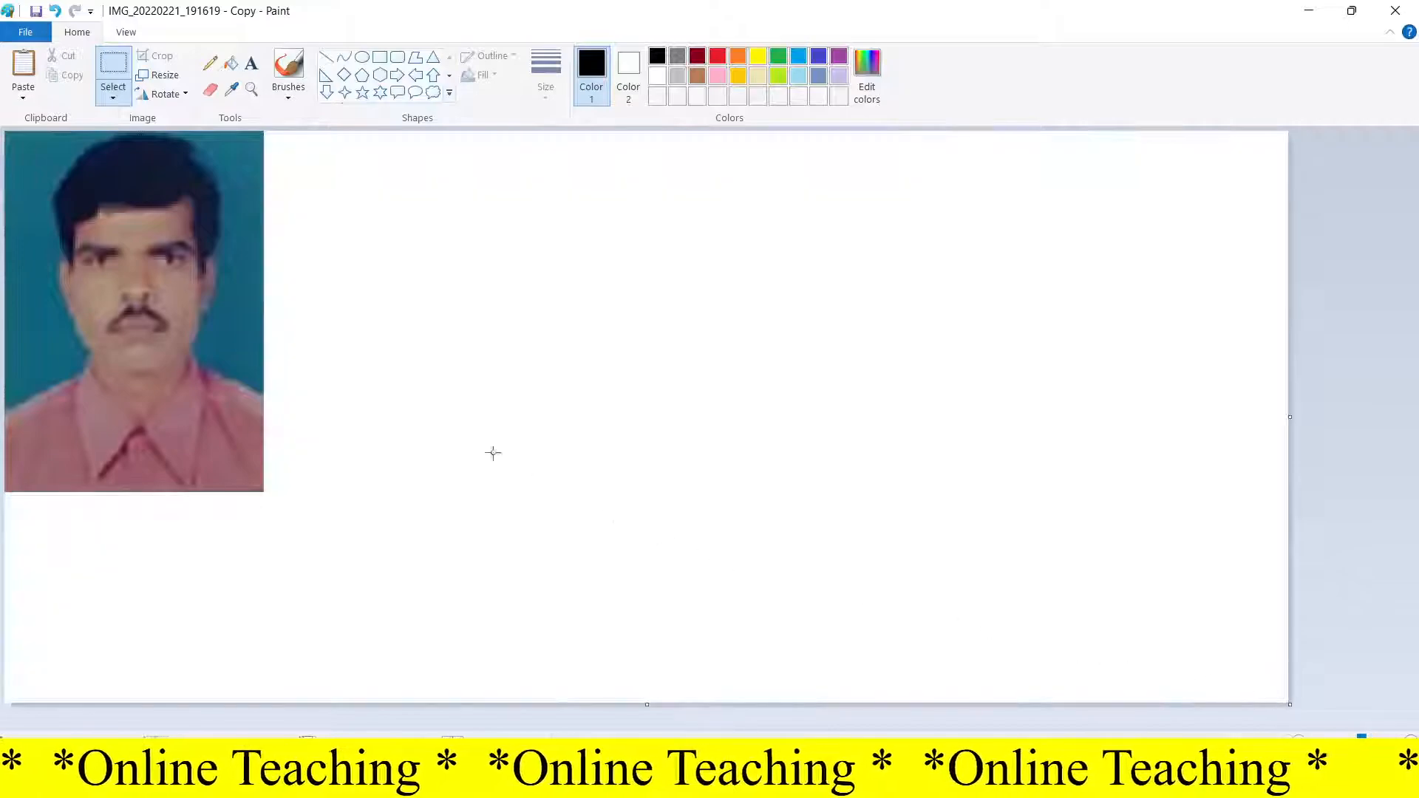
pyautogui.click(110, 69)
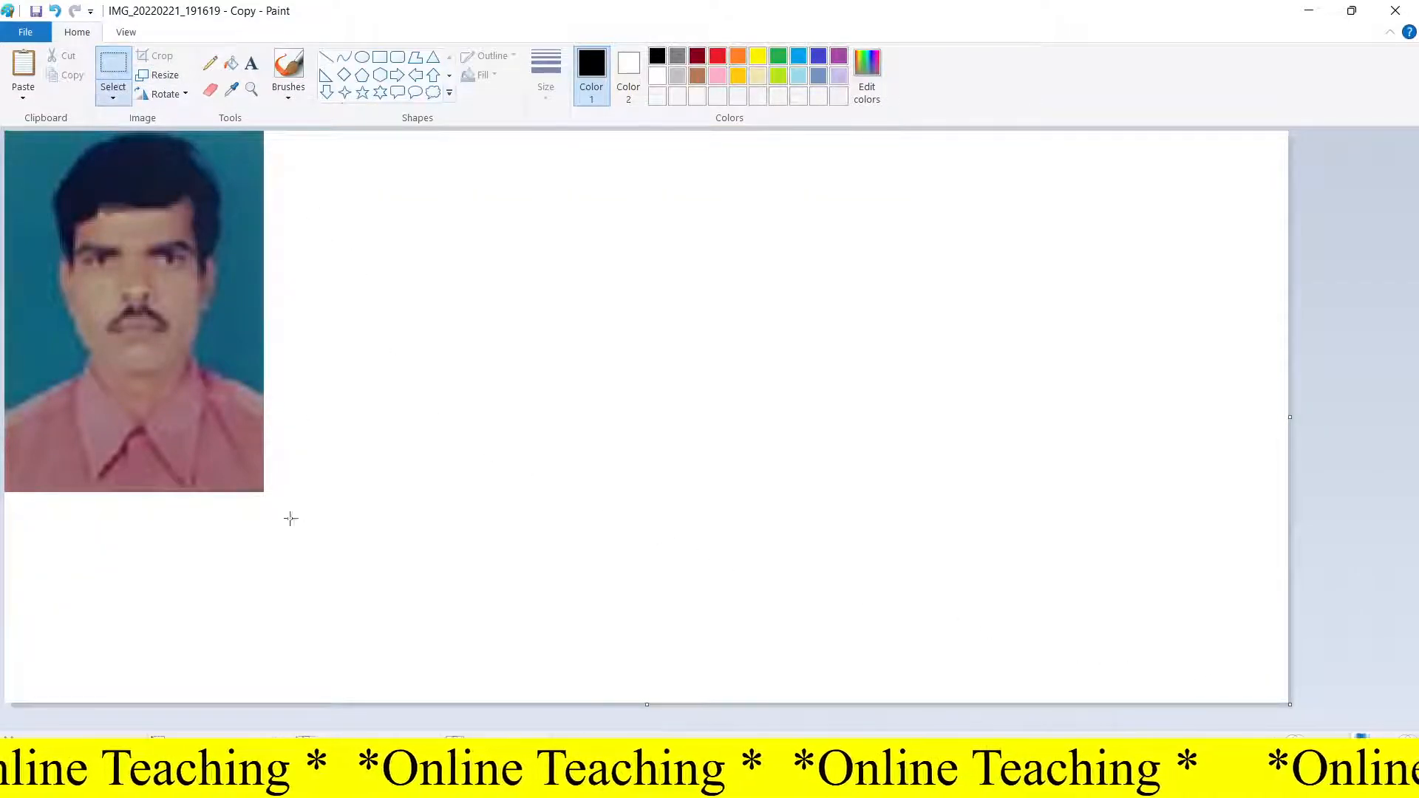
pyautogui.click(125, 31)
pyautogui.click(102, 101)
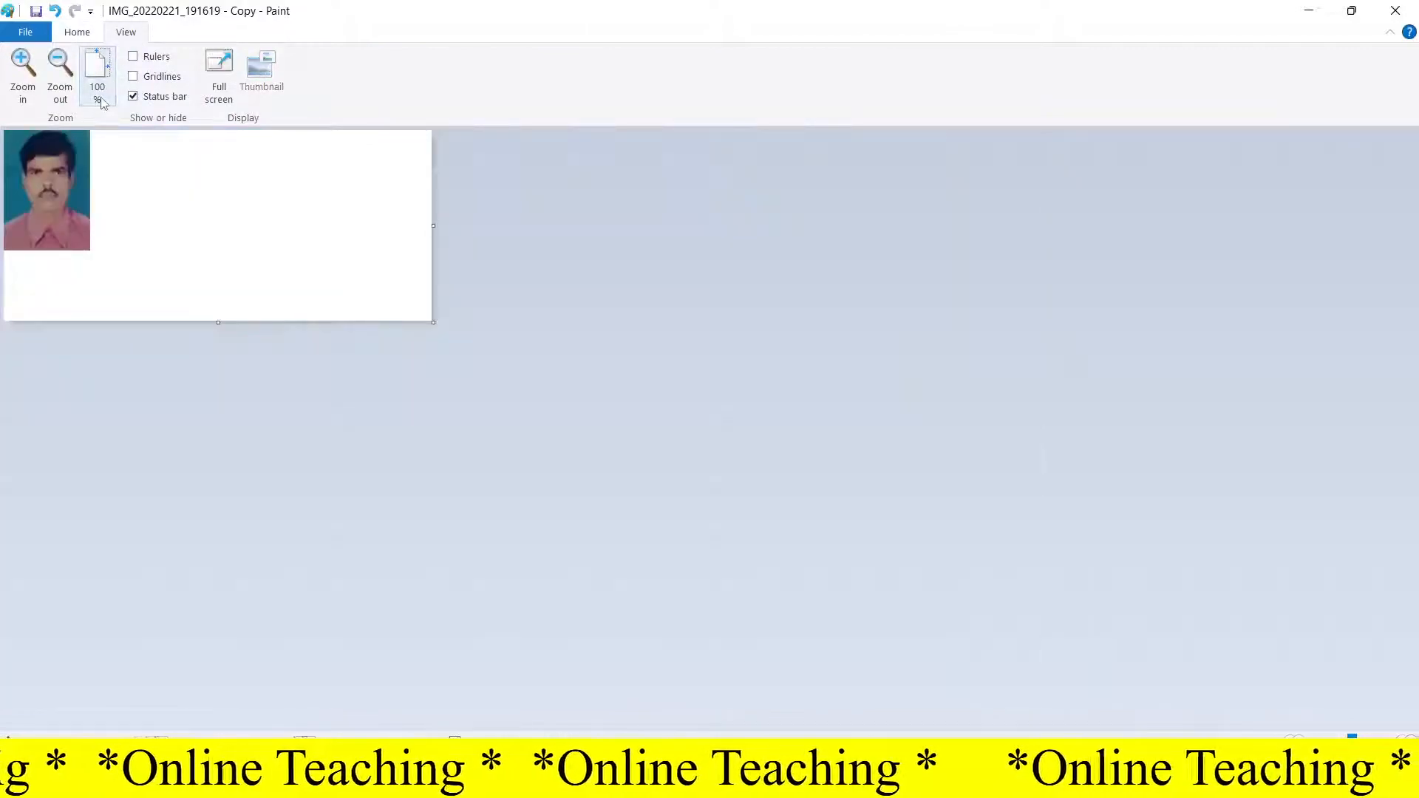
pyautogui.moveTo(434, 323); pyautogui.dragTo(1327, 715)
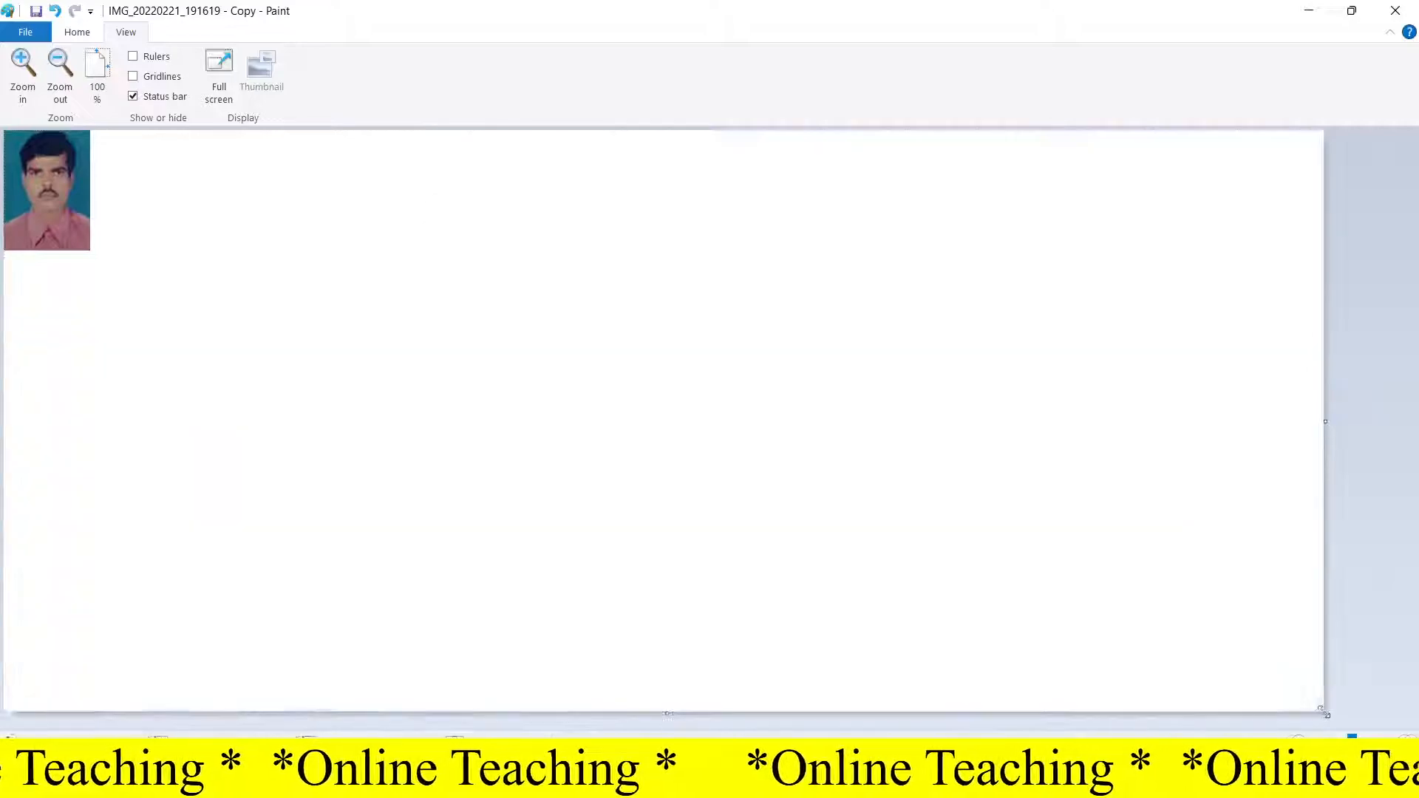
# Step: Select the photo and move it toward the middle of the canvas
pyautogui.click(76, 33)
pyautogui.click(112, 68)
pyautogui.moveTo(110, 272); pyautogui.dragTo(3, 129)
pyautogui.moveTo(55, 181); pyautogui.dragTo(441, 368)
pyautogui.click(619, 307)
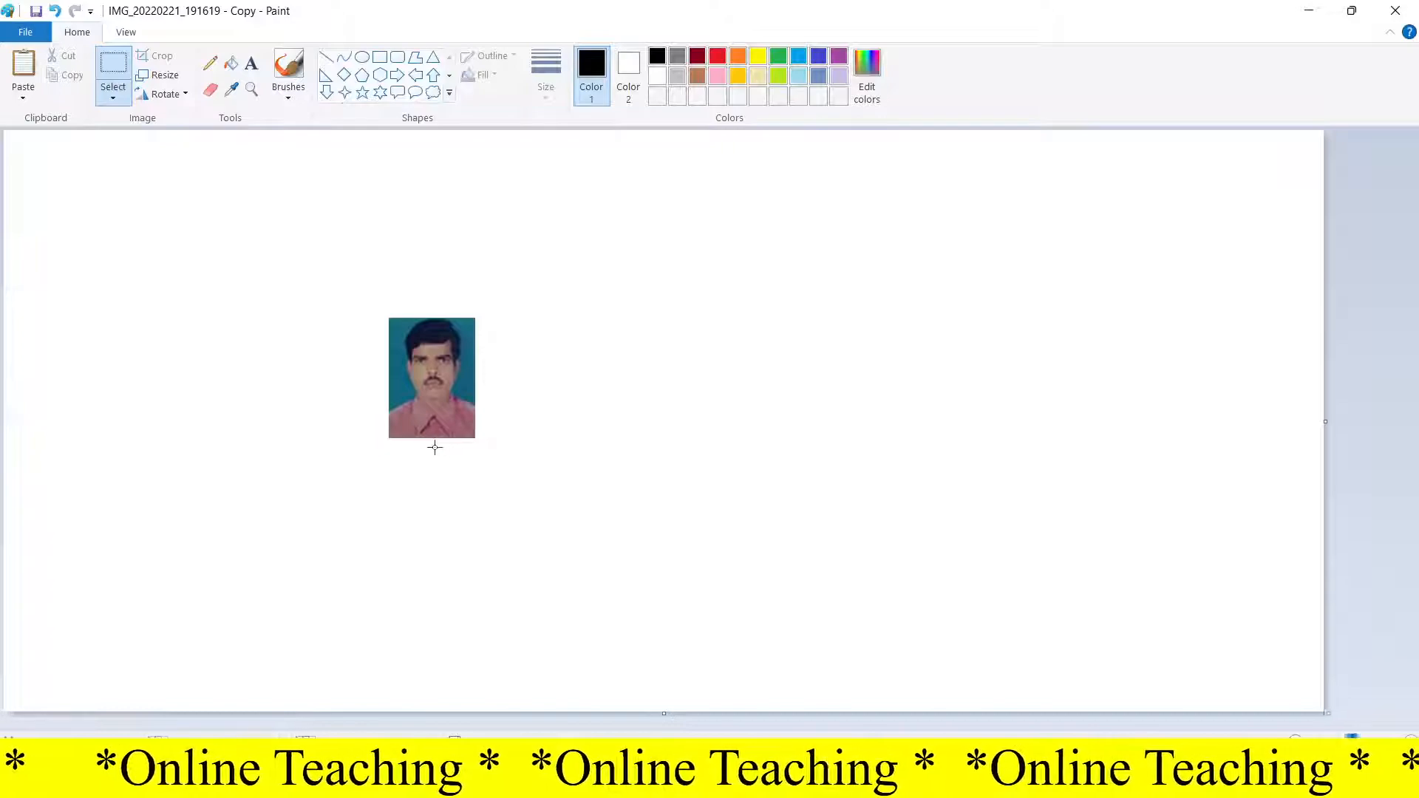
# Step: Draw a thick-outlined rectangle border tightly around the photo
pyautogui.scroll(1, 452, 458)
pyautogui.scroll(-4, 450, 459)
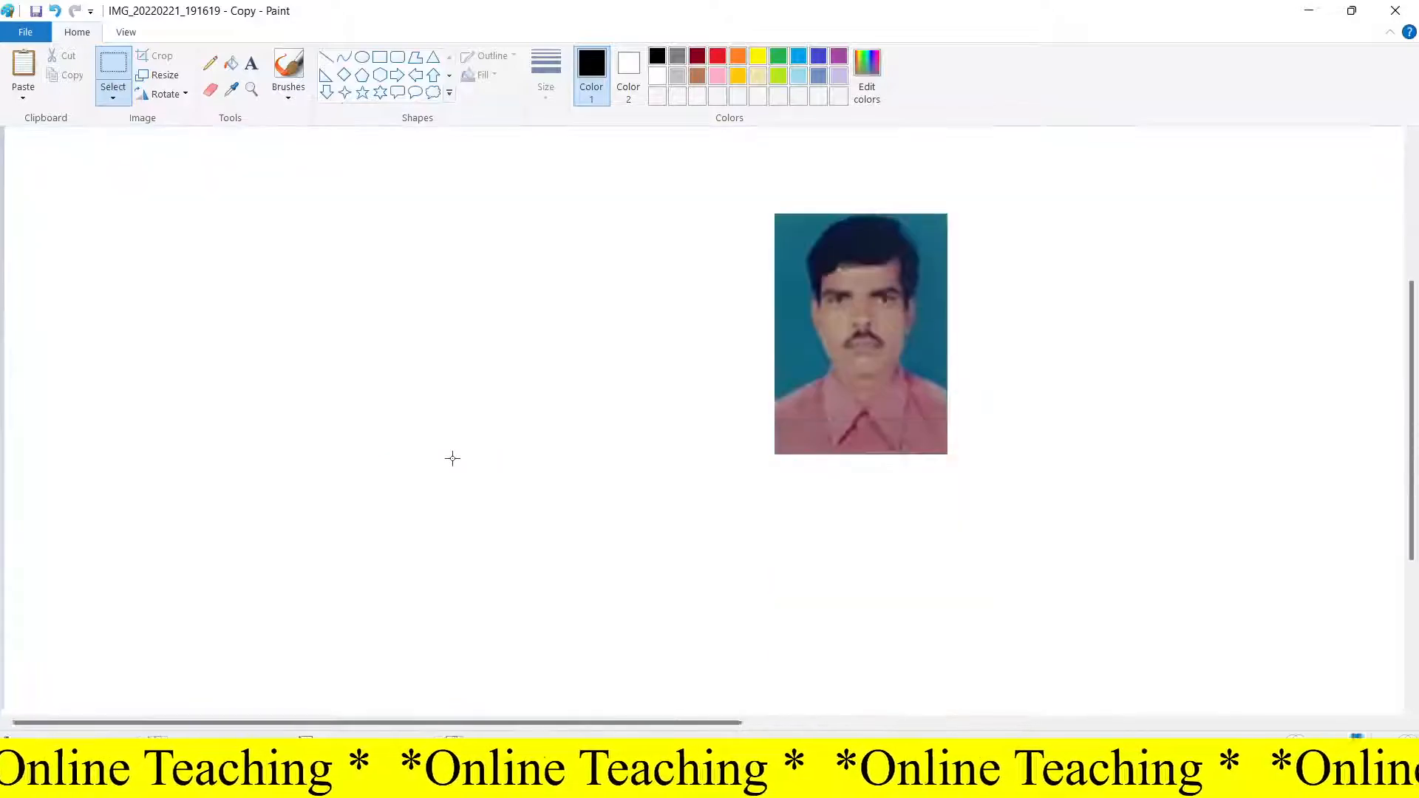
pyautogui.click(378, 59)
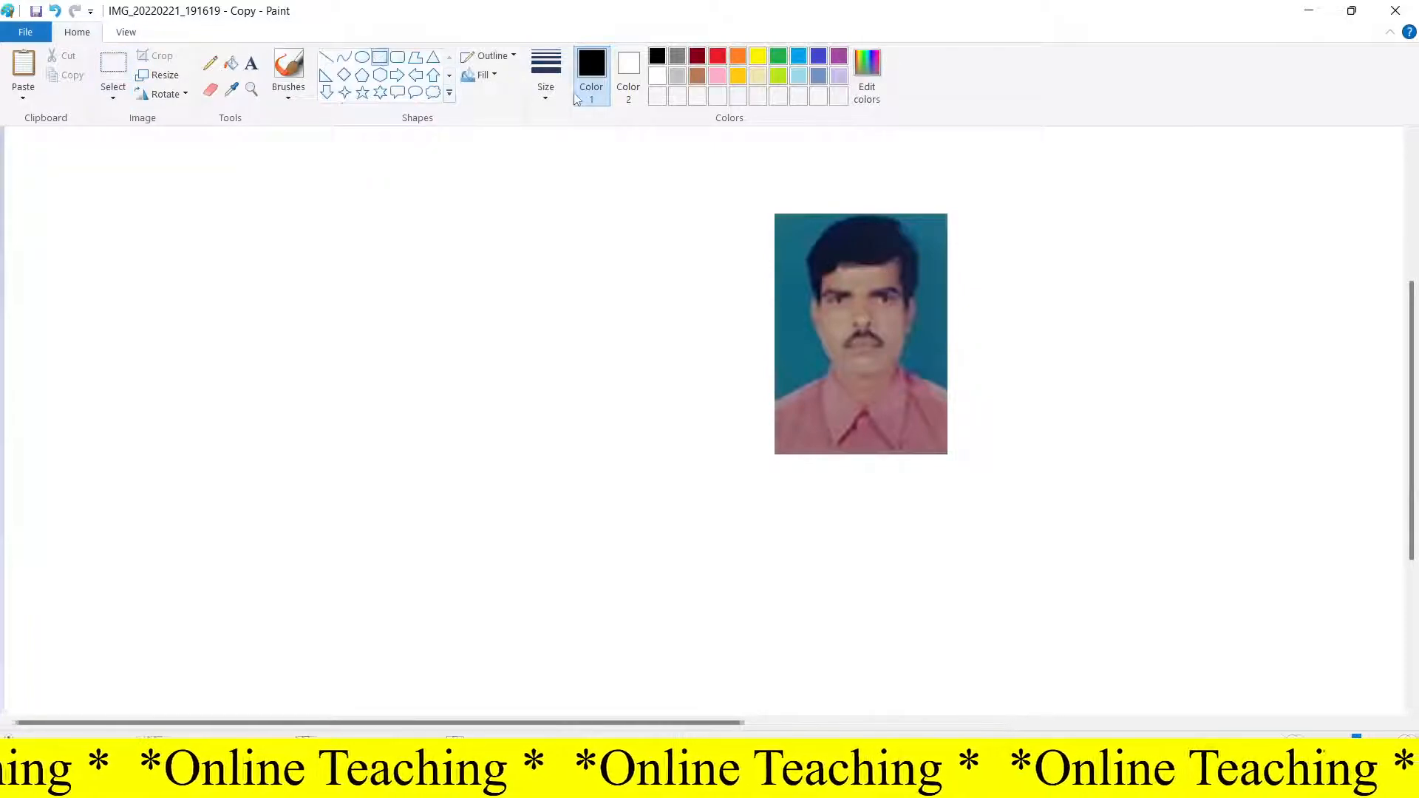
pyautogui.click(546, 74)
pyautogui.click(581, 238)
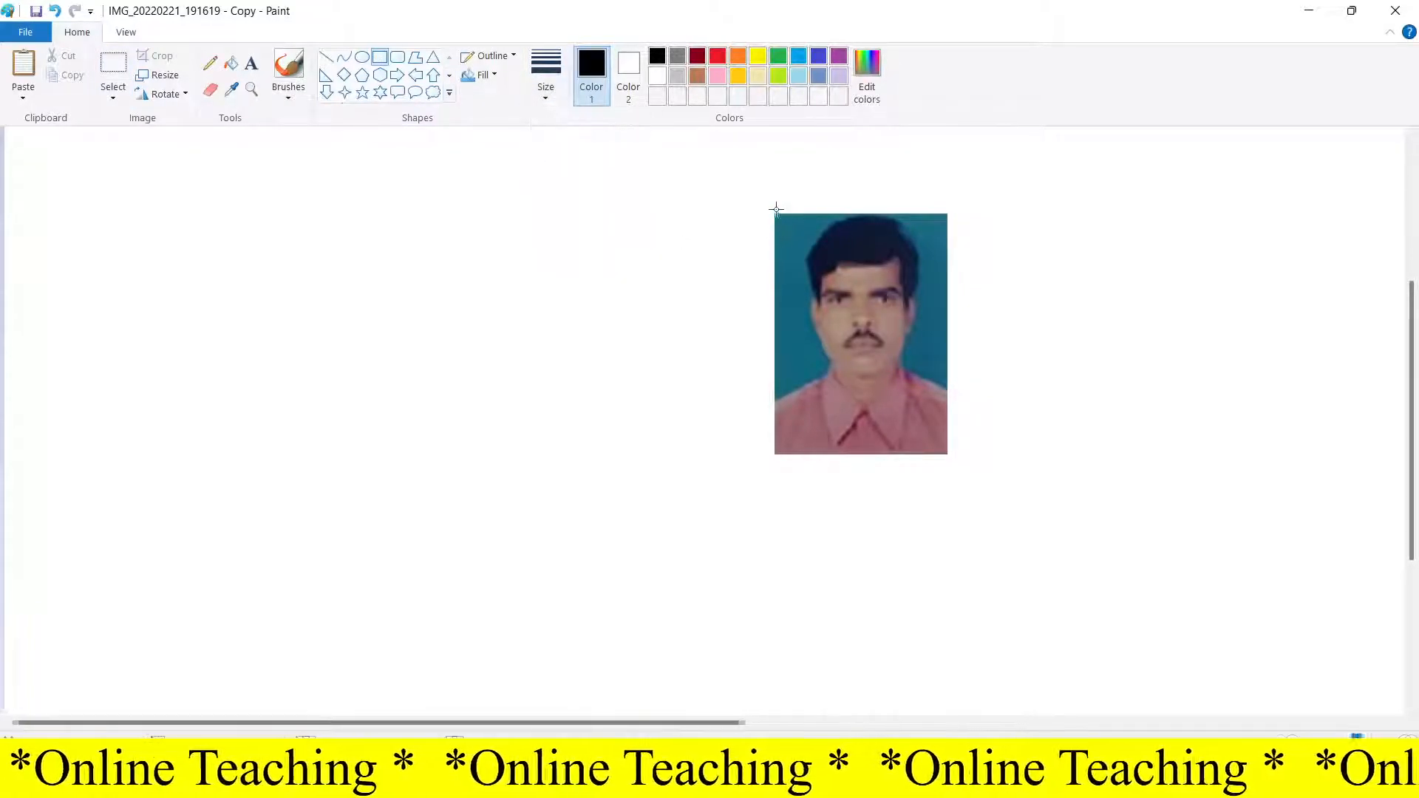
pyautogui.moveTo(773, 209); pyautogui.dragTo(949, 456)
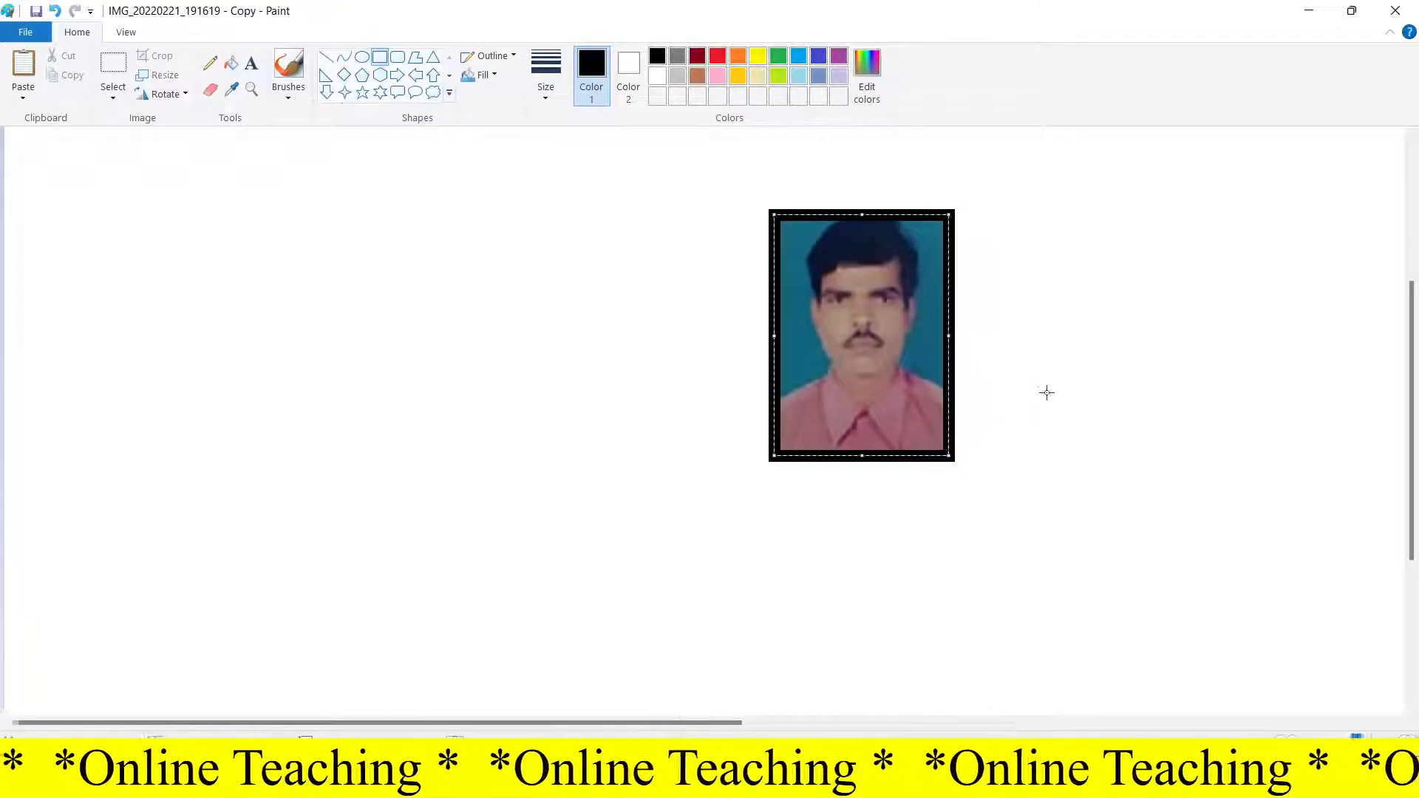
# Step: Reduce the border rectangle's outline thickness
pyautogui.hotkey('ctrl', '-')
pyautogui.hotkey('ctrl', '-')
pyautogui.hotkey('ctrl', '-')
pyautogui.hotkey('ctrl', '-')
pyautogui.hotkey('ctrl', '-')
pyautogui.hotkey('ctrl', '-')
pyautogui.hotkey('ctrl', '-')
pyautogui.hotkey('ctrl', '-')
pyautogui.hotkey('ctrl', '-')
pyautogui.hotkey('ctrl', '-')
pyautogui.hotkey('ctrl', '-')
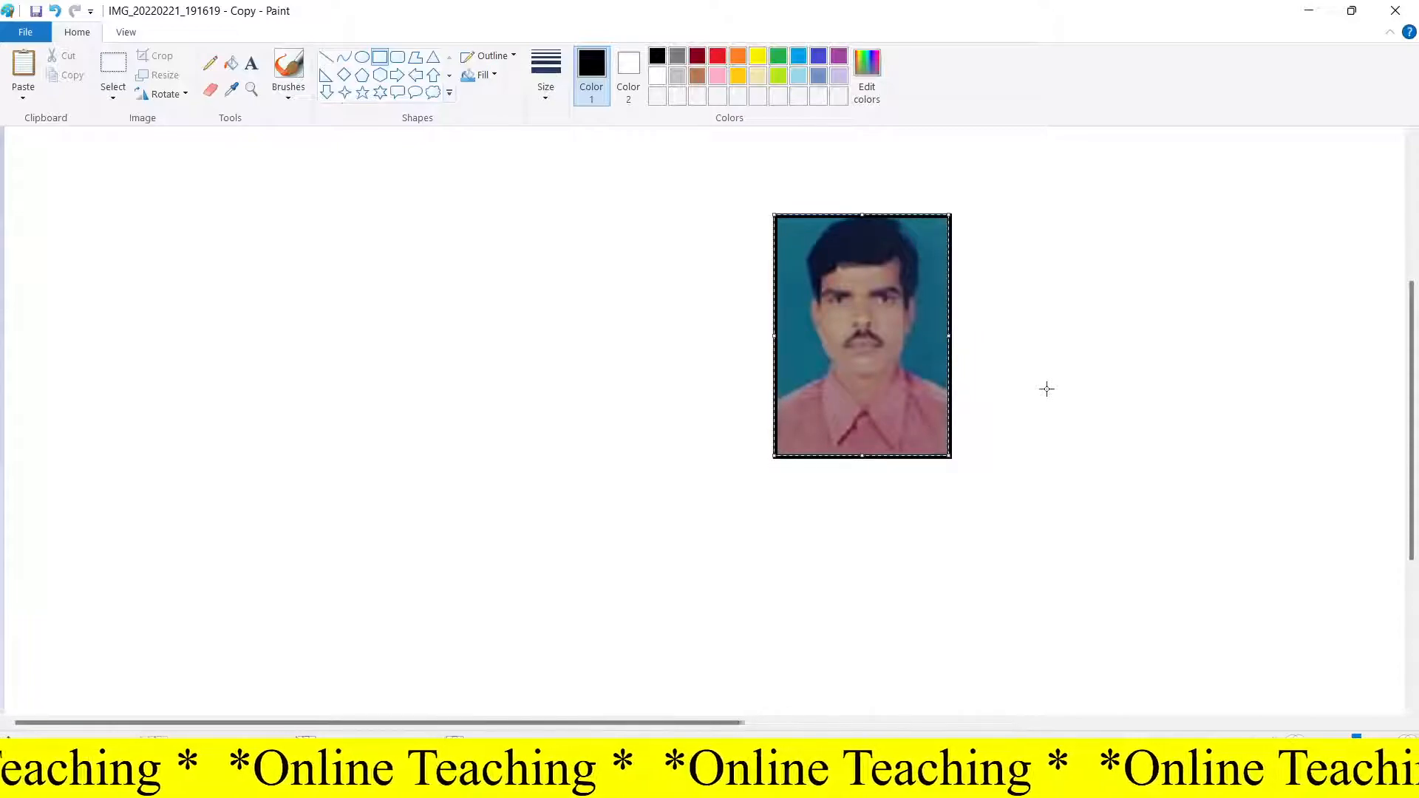
pyautogui.hotkey('ctrl', '+')
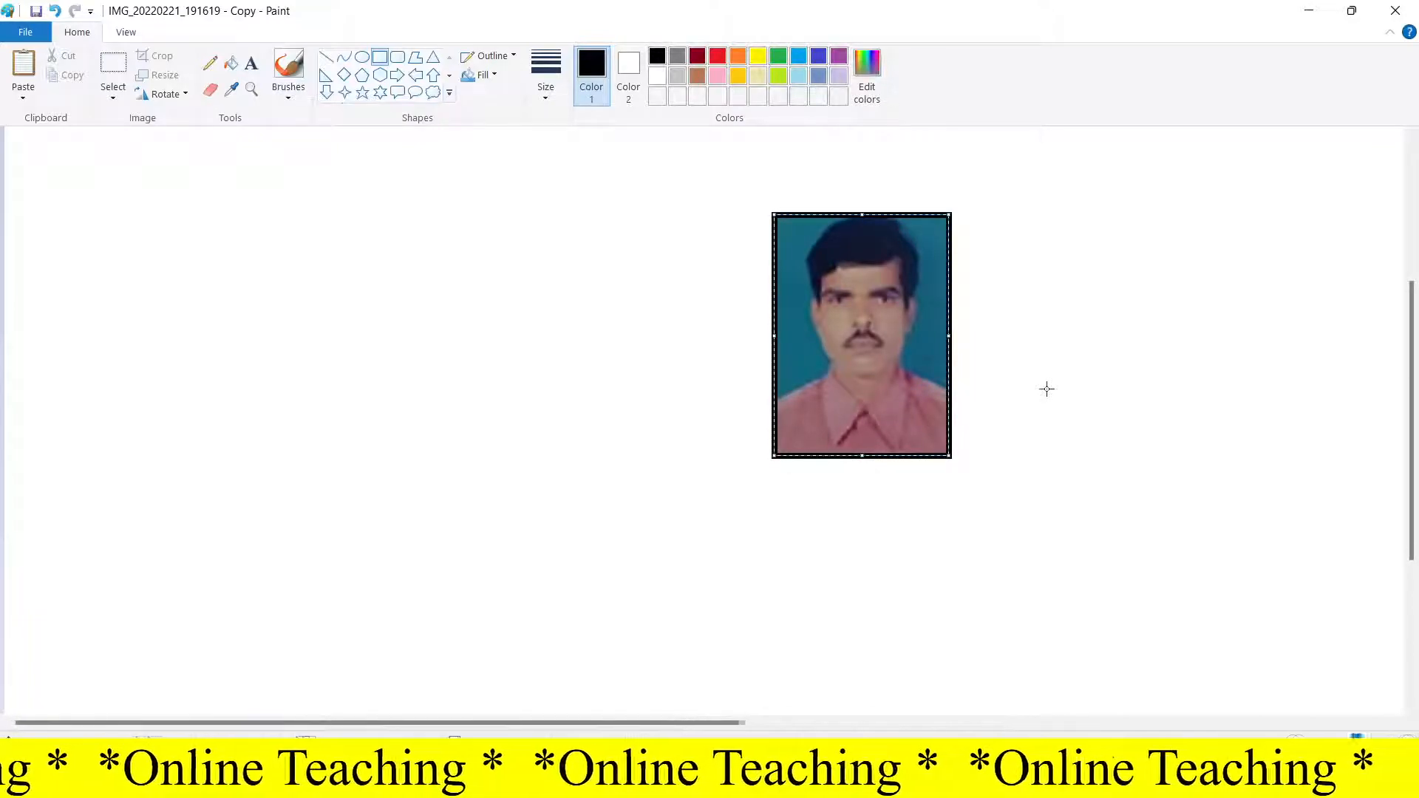
# Step: Try red, yellow, green, blue and other outline colours on the border, finishing with black
pyautogui.click(717, 58)
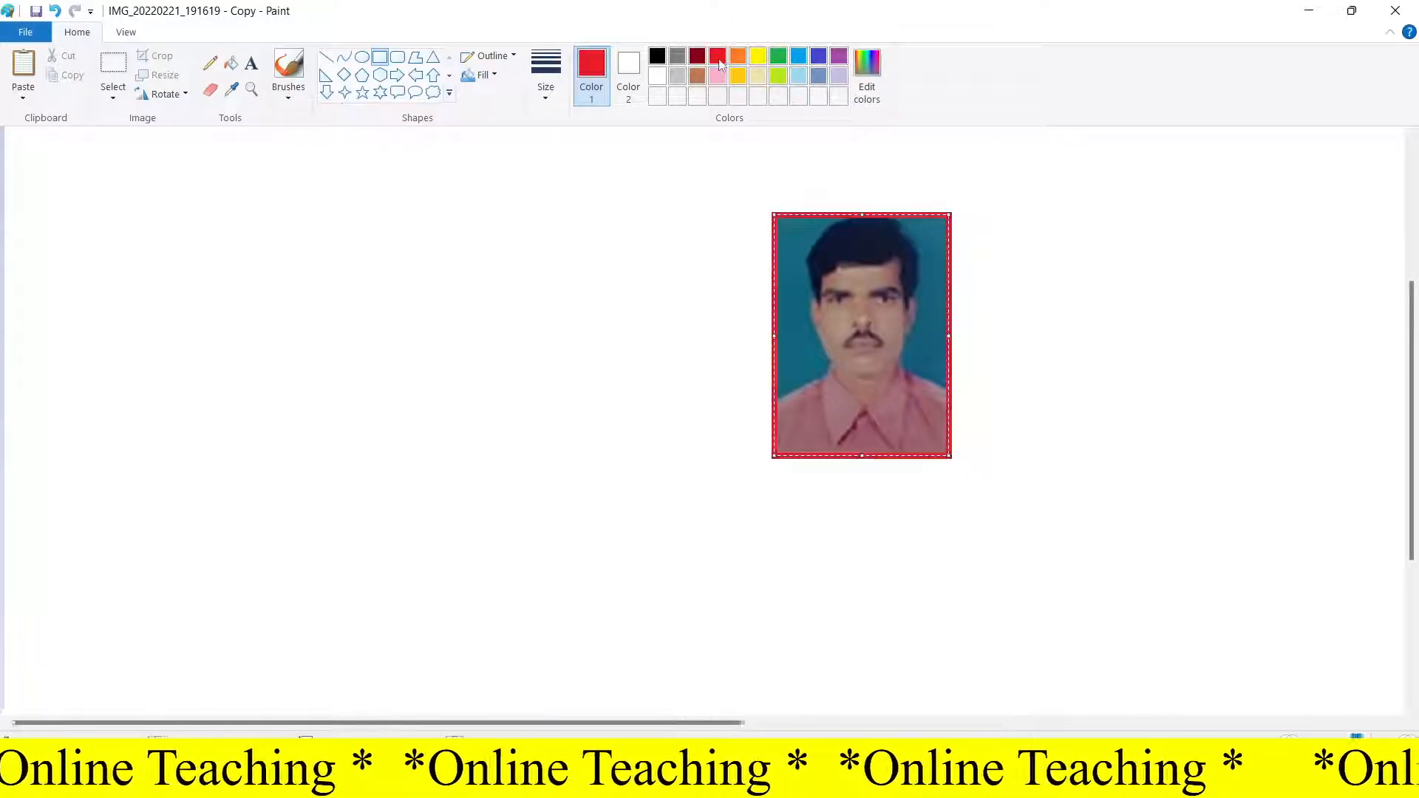
pyautogui.click(760, 58)
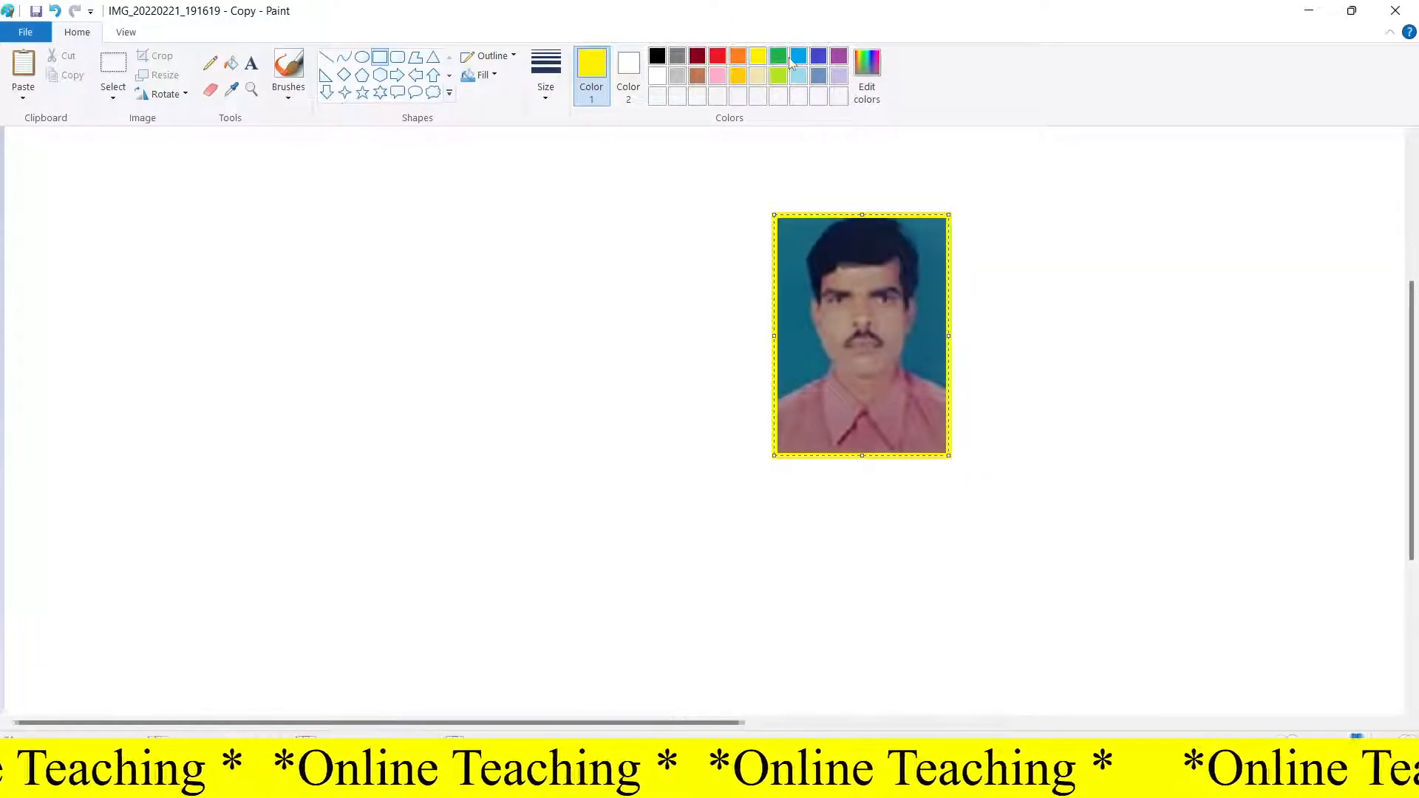
pyautogui.click(778, 58)
pyautogui.click(798, 58)
pyautogui.click(819, 58)
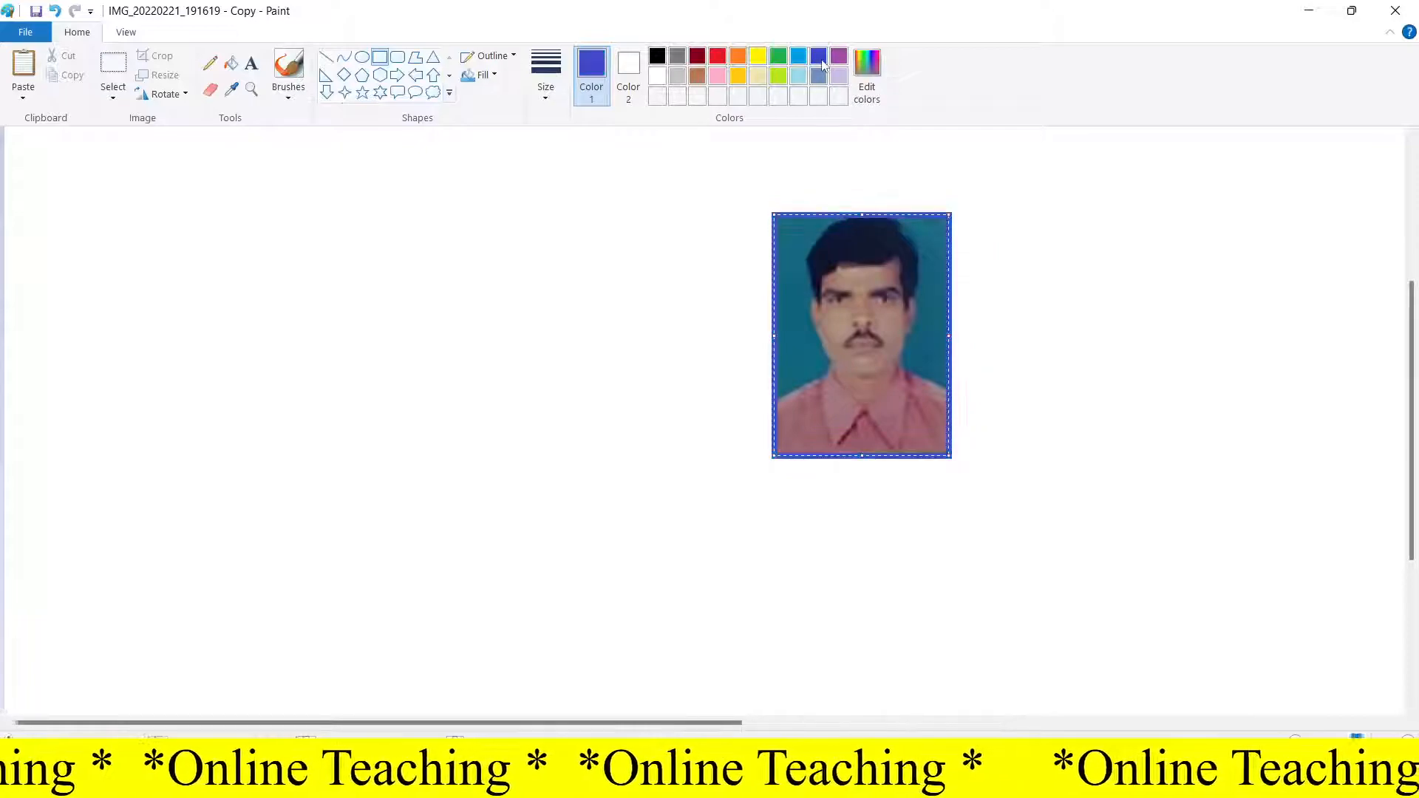
pyautogui.click(658, 58)
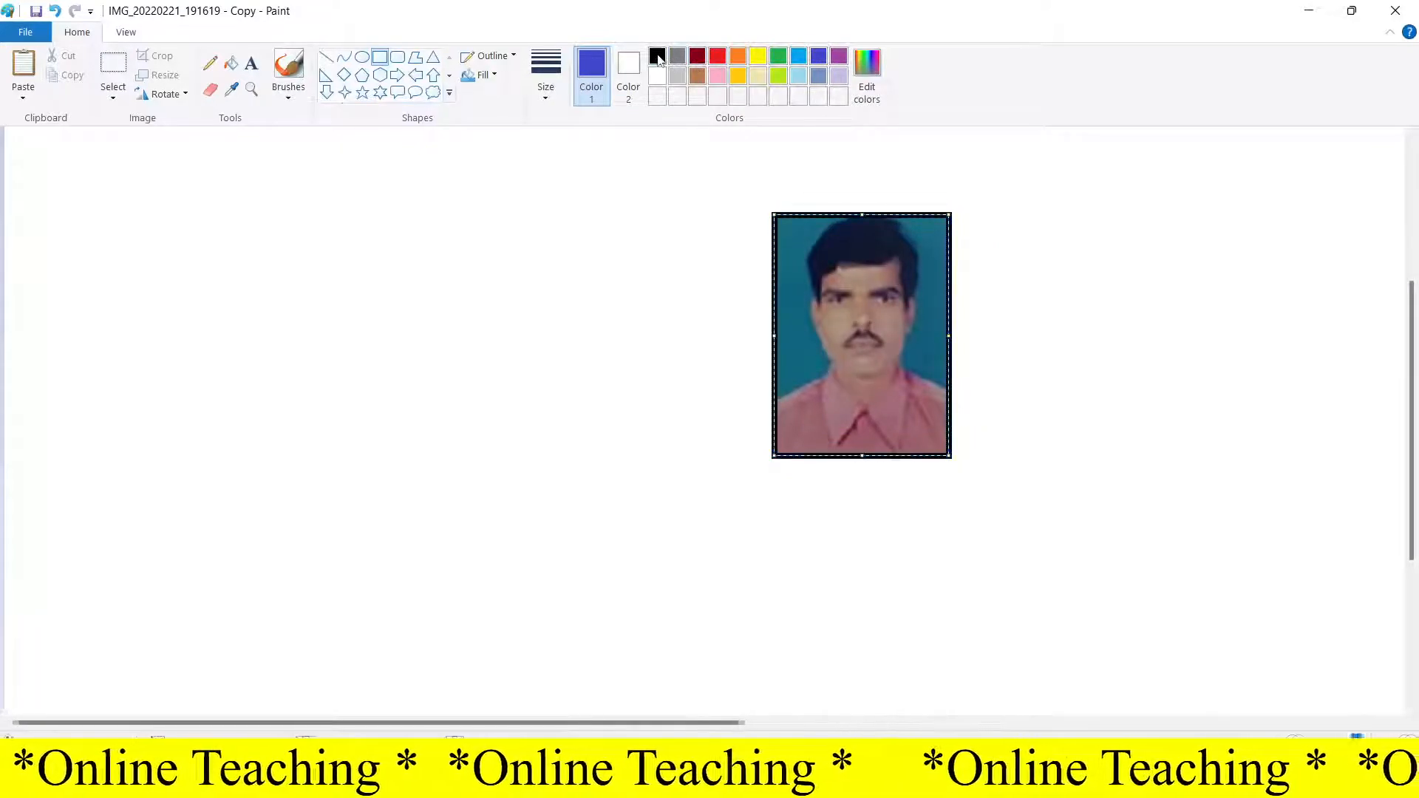
pyautogui.click(737, 258)
pyautogui.scroll(-1, 635, 294)
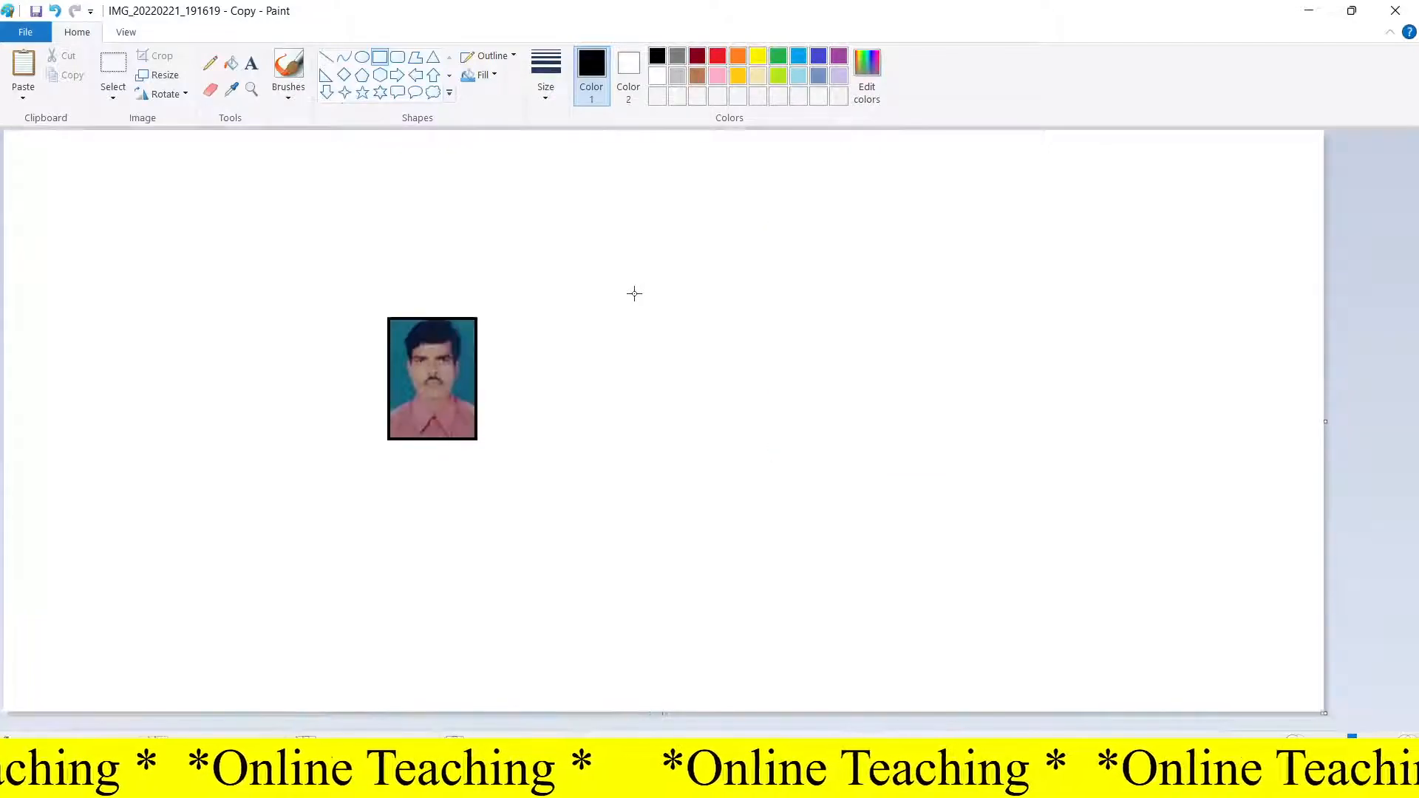
# Step: Select the bordered photo and move it slightly down and to the left on the canvas
pyautogui.click(113, 65)
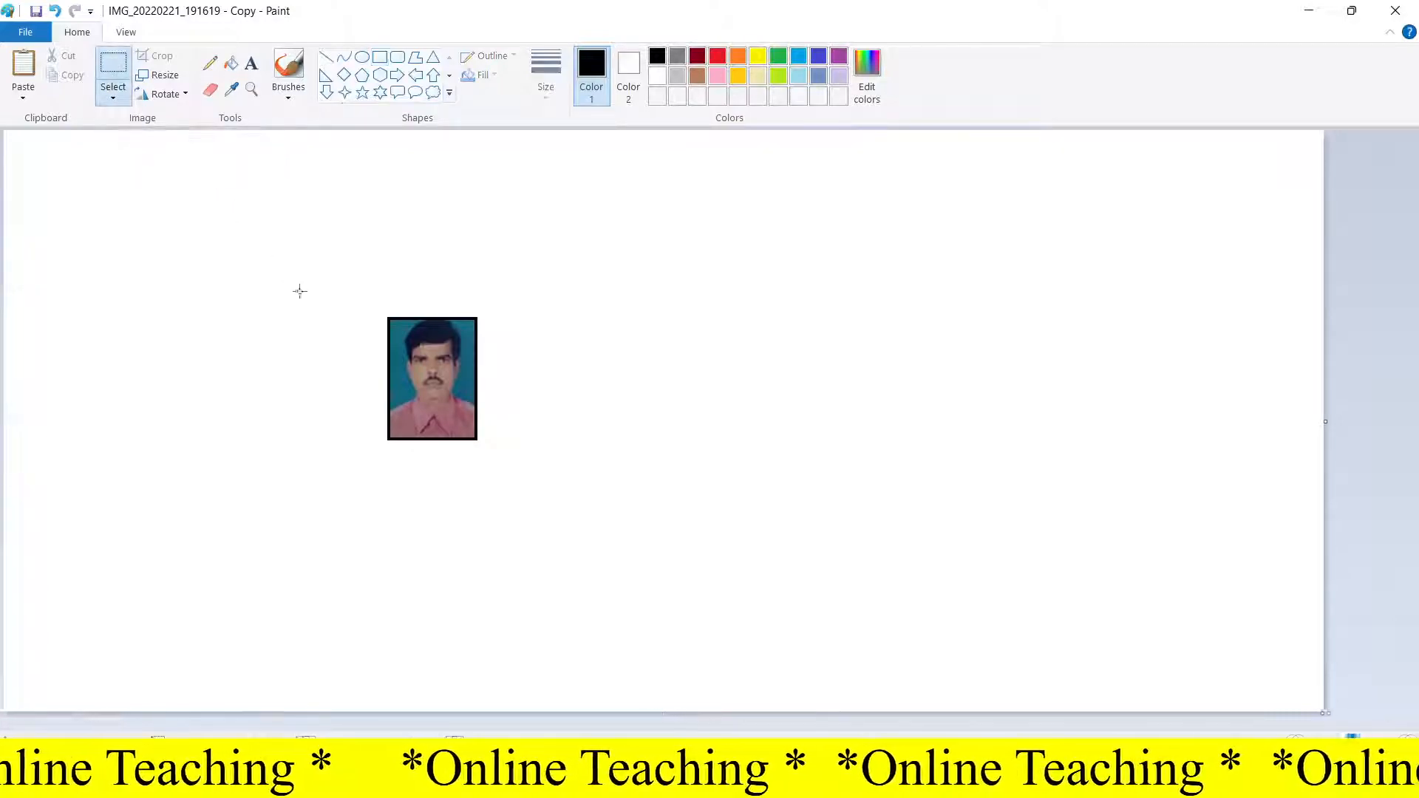
pyautogui.moveTo(376, 307); pyautogui.dragTo(491, 459)
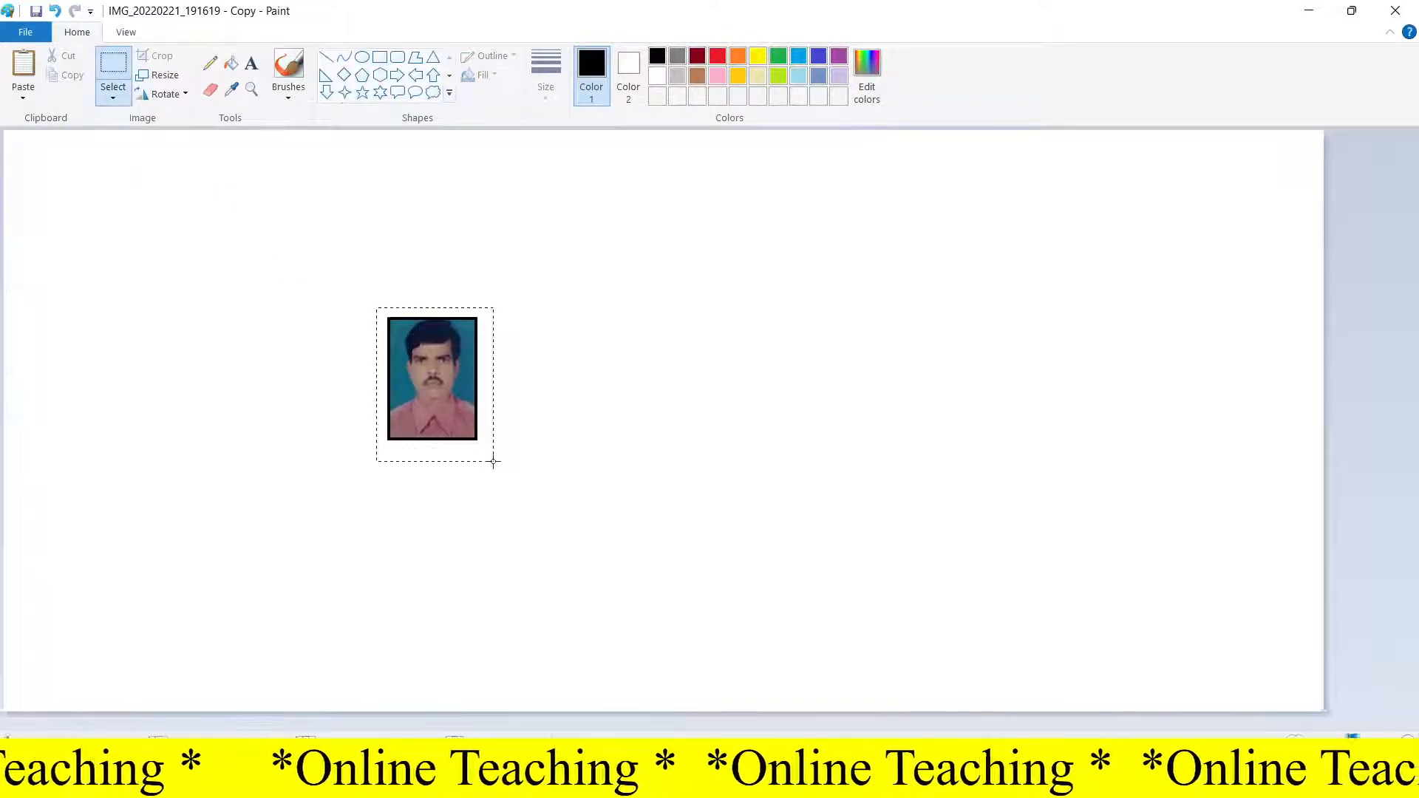
pyautogui.moveTo(438, 397); pyautogui.dragTo(344, 450)
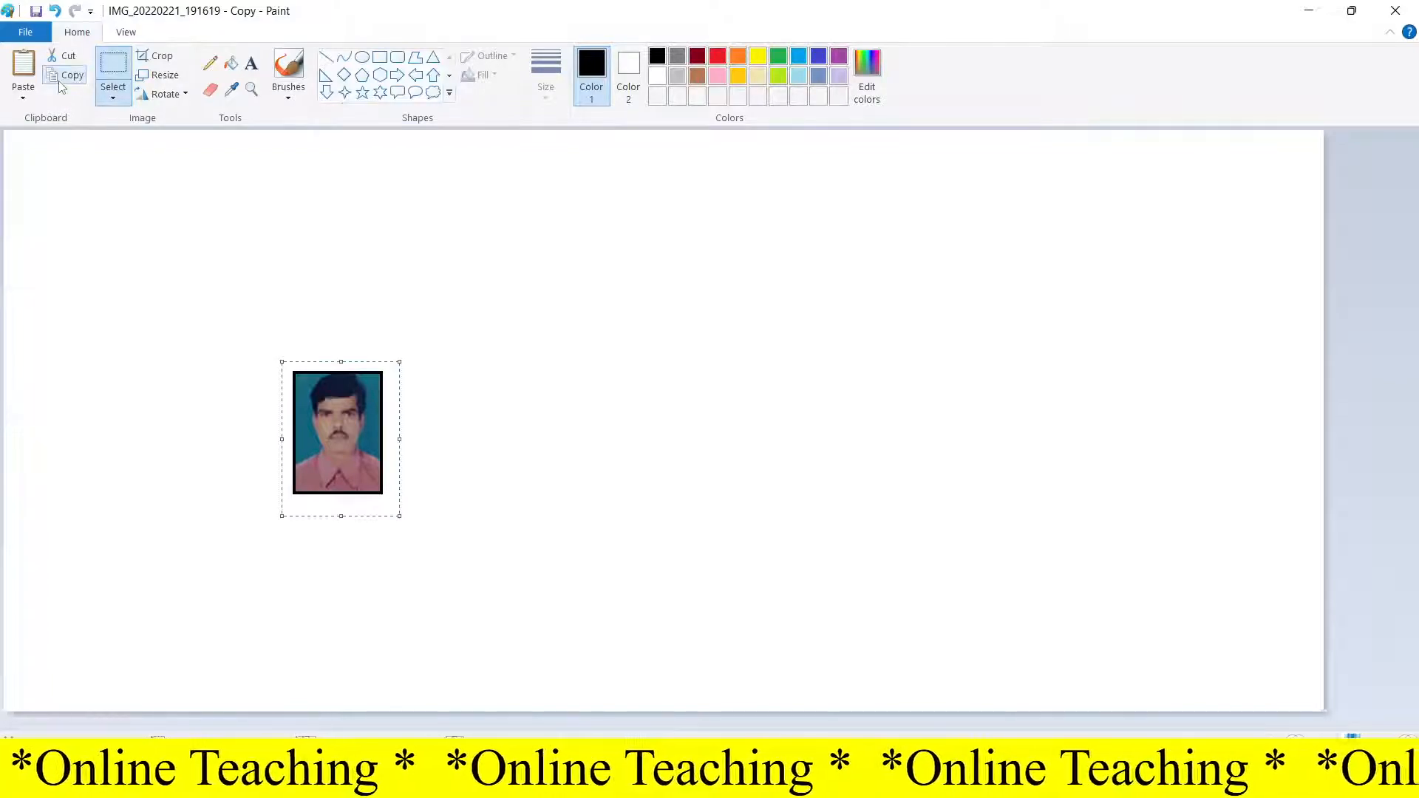
# Step: Turn on transparent selection from the selection options
pyautogui.click(113, 93)
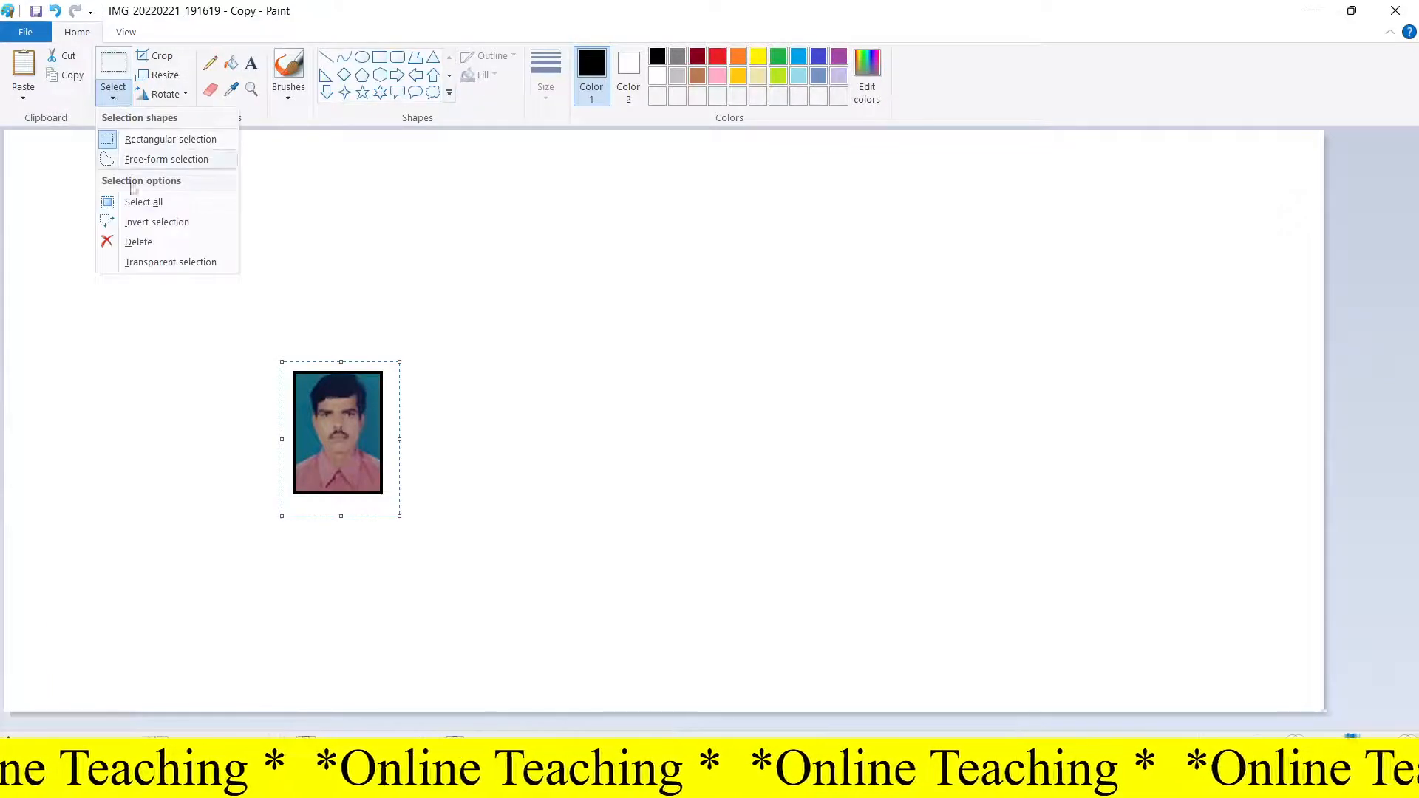
pyautogui.click(156, 263)
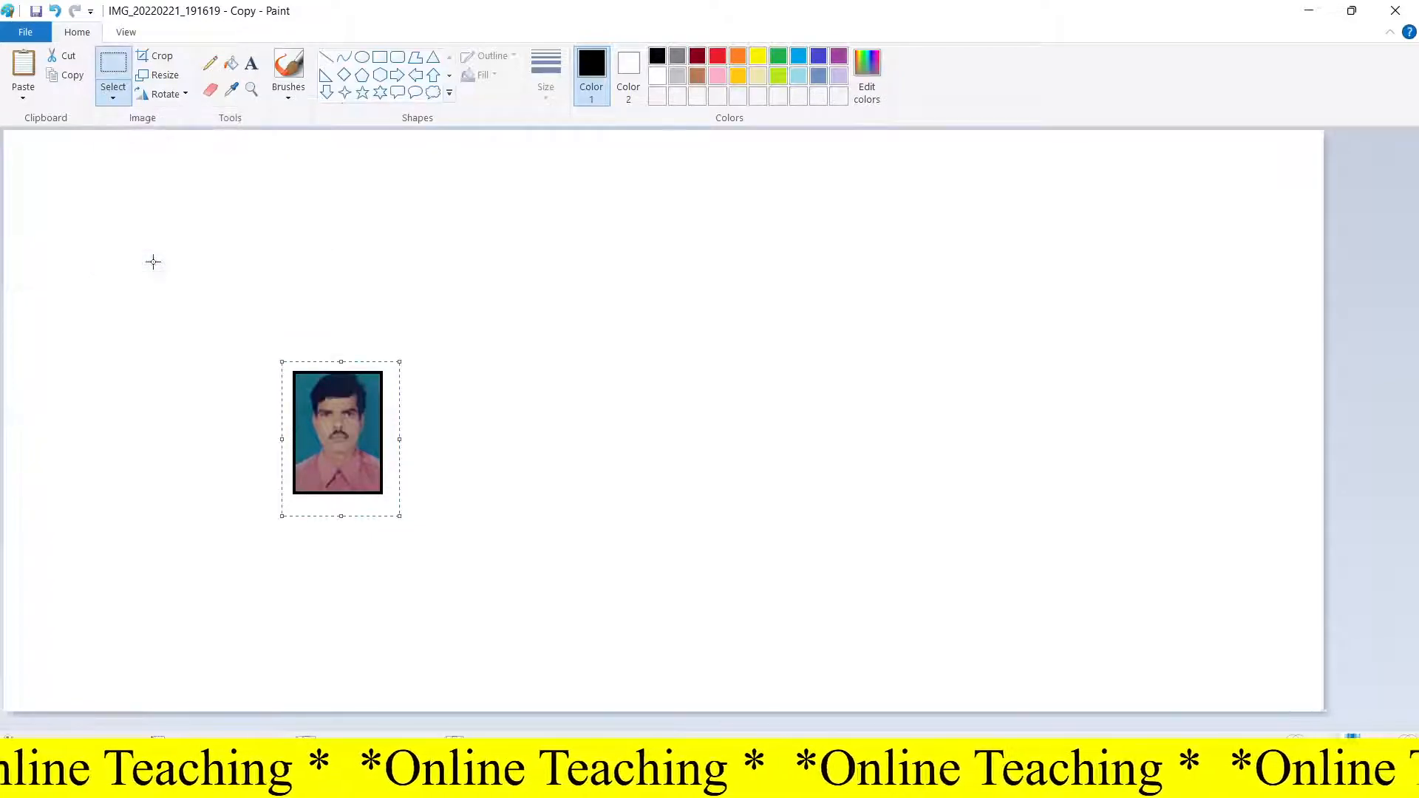
pyautogui.click(108, 95)
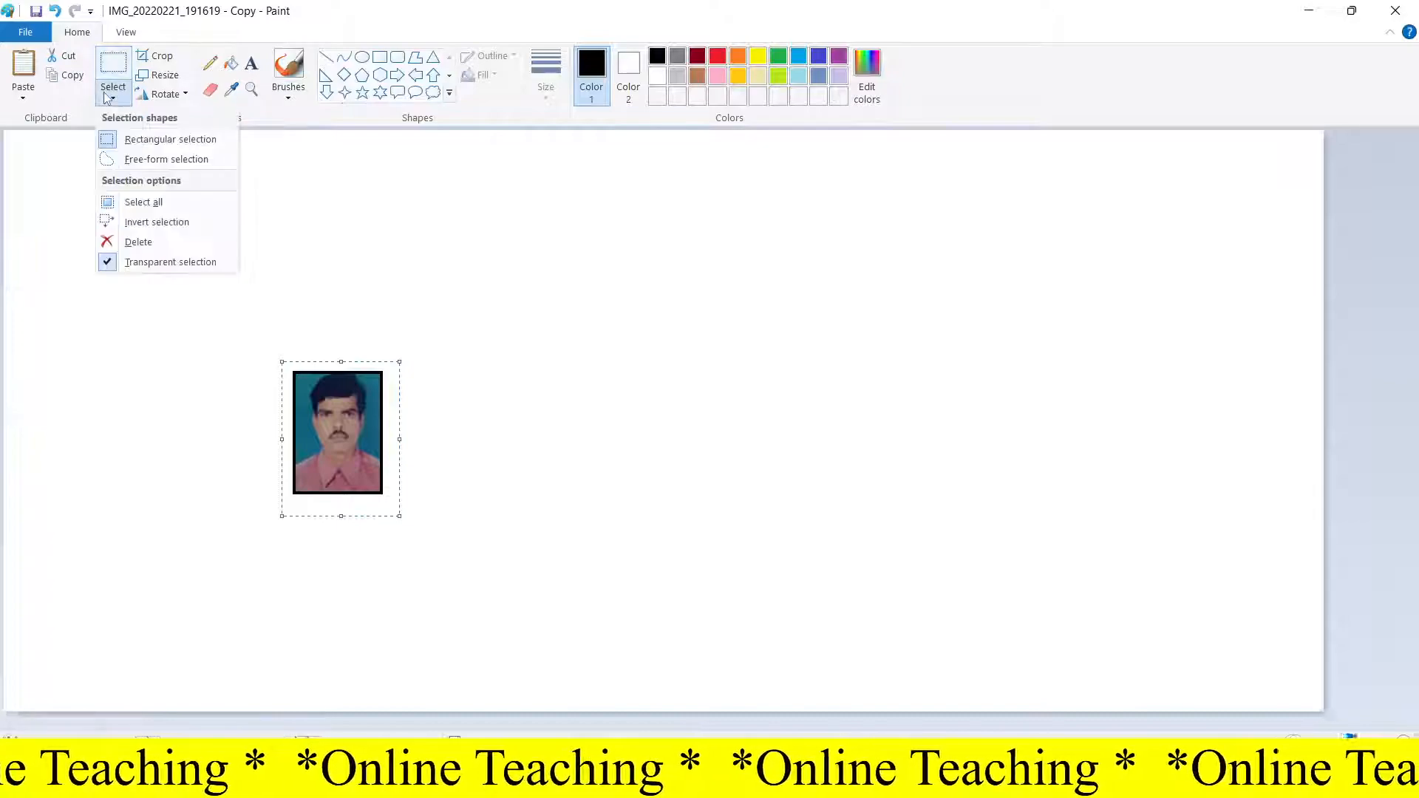
pyautogui.click(409, 273)
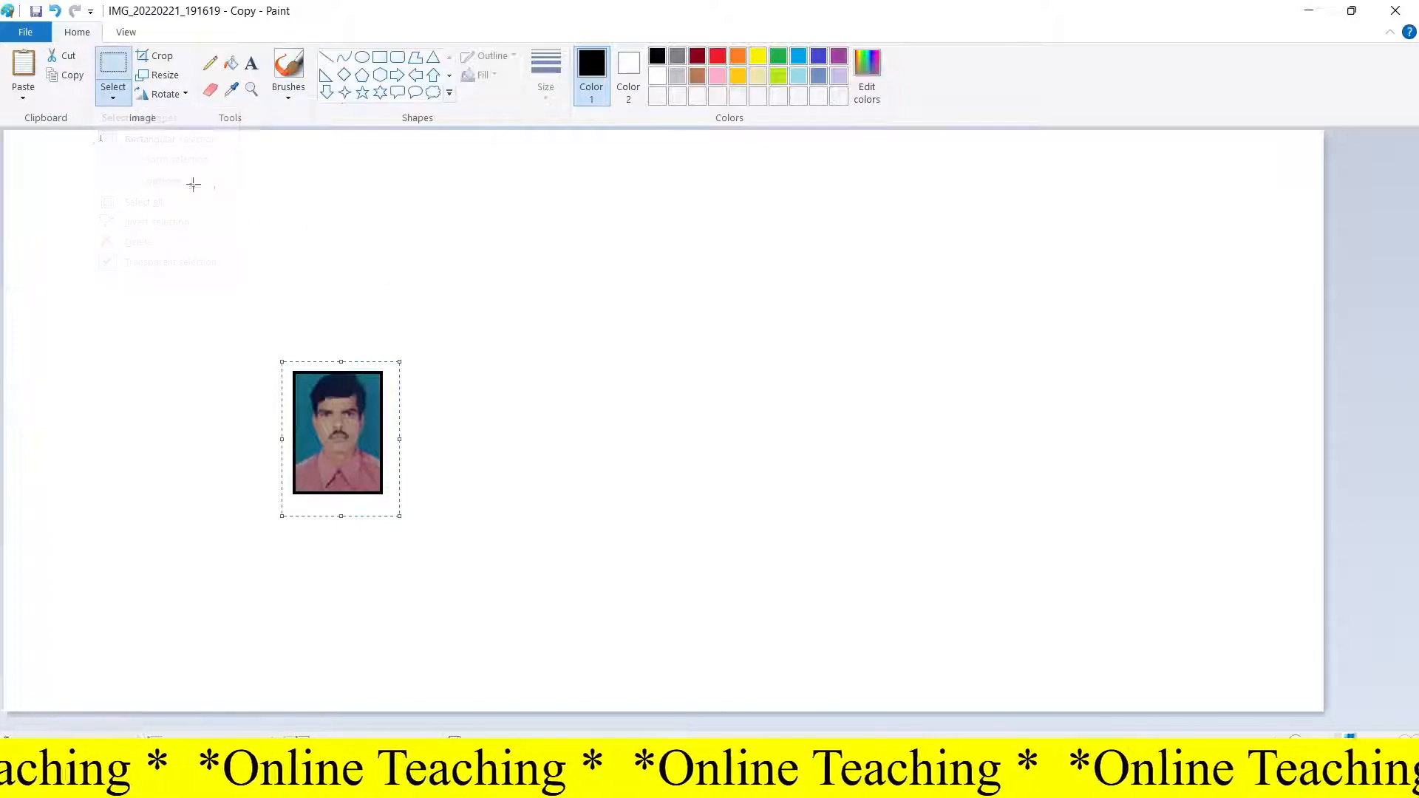
# Step: Paste a copy of the photo into the canvas's top-left corner
pyautogui.click(25, 66)
pyautogui.moveTo(54, 198); pyautogui.dragTo(43, 189)
pyautogui.click(140, 226)
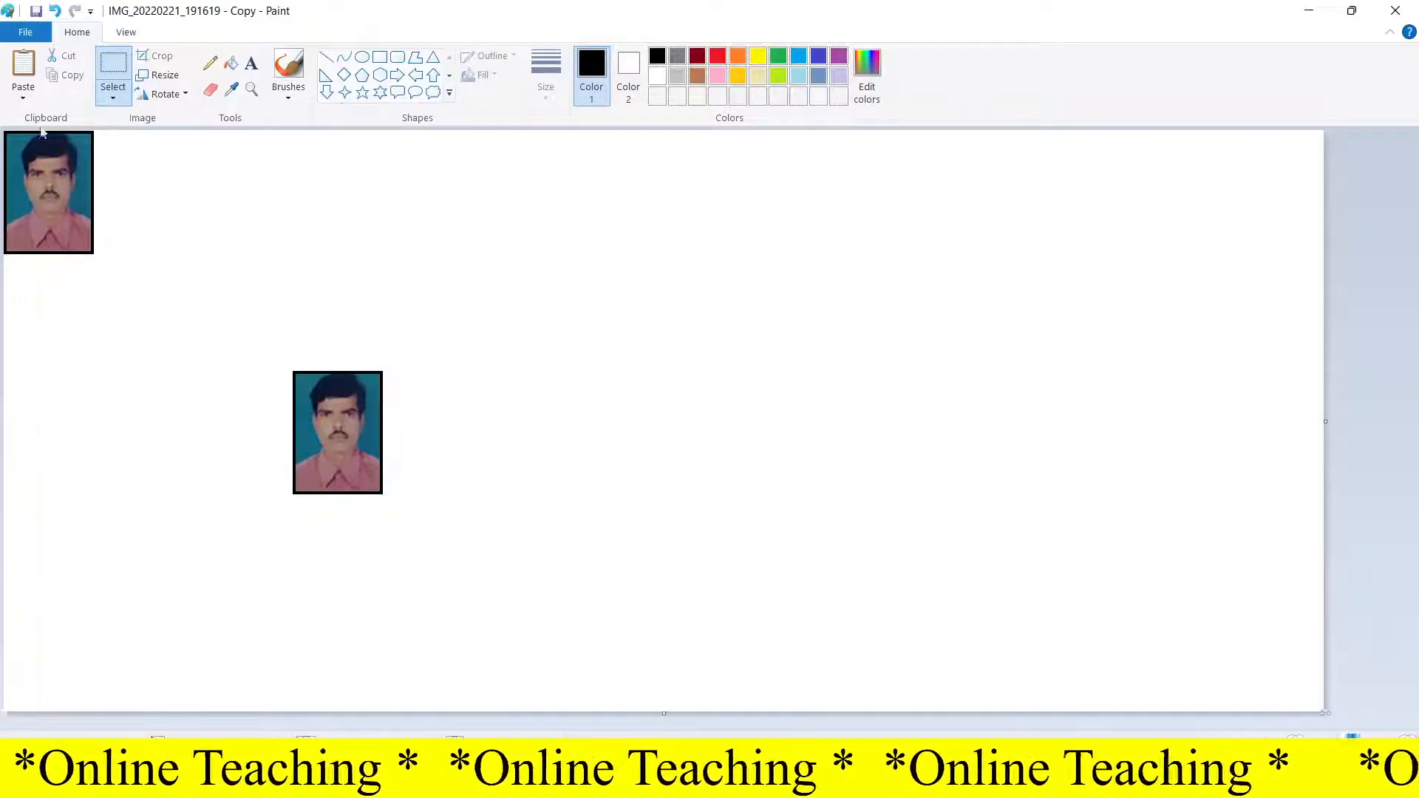
# Step: Paste a second copy and align it right beside the first photo
pyautogui.click(23, 66)
pyautogui.moveTo(90, 224); pyautogui.dragTo(160, 216)
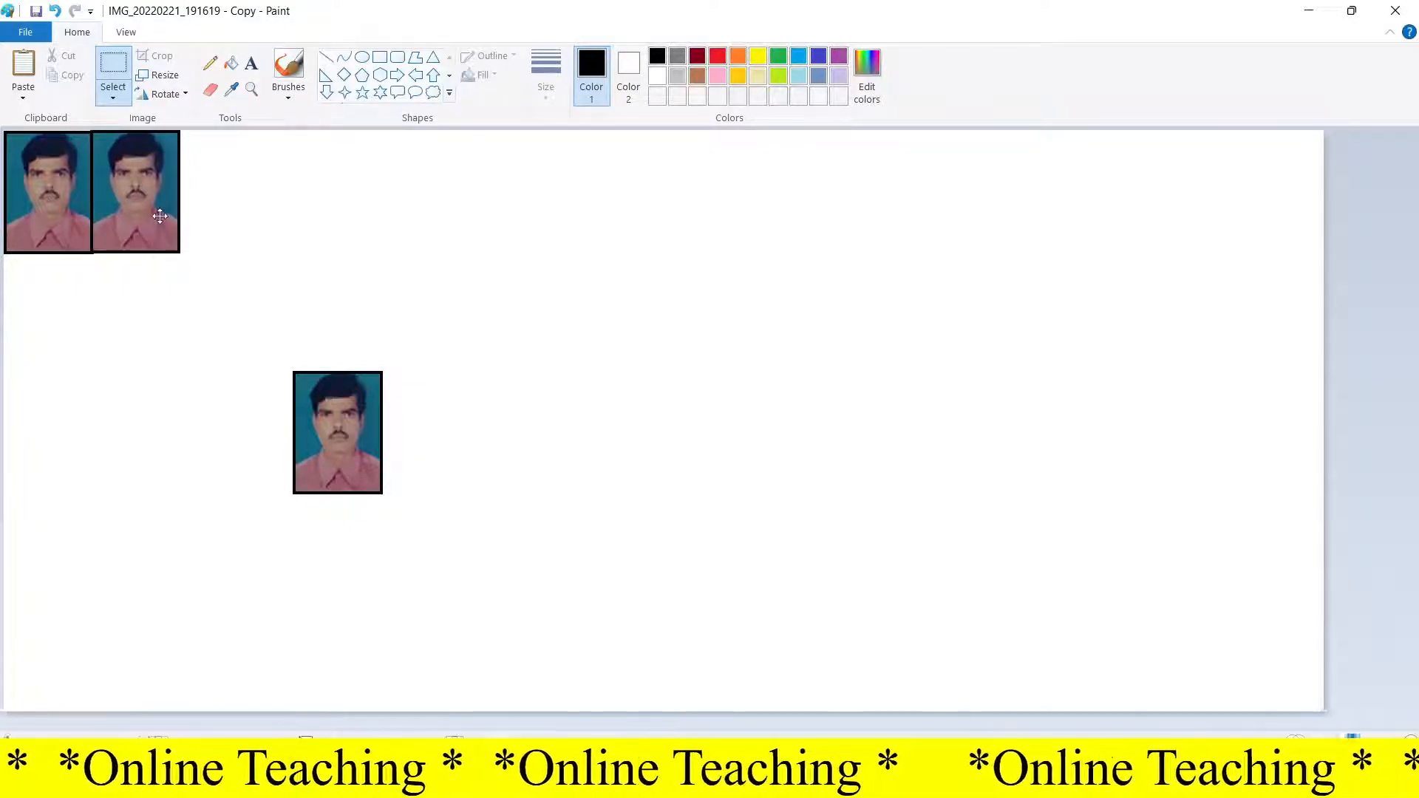
pyautogui.moveTo(160, 216); pyautogui.dragTo(163, 218)
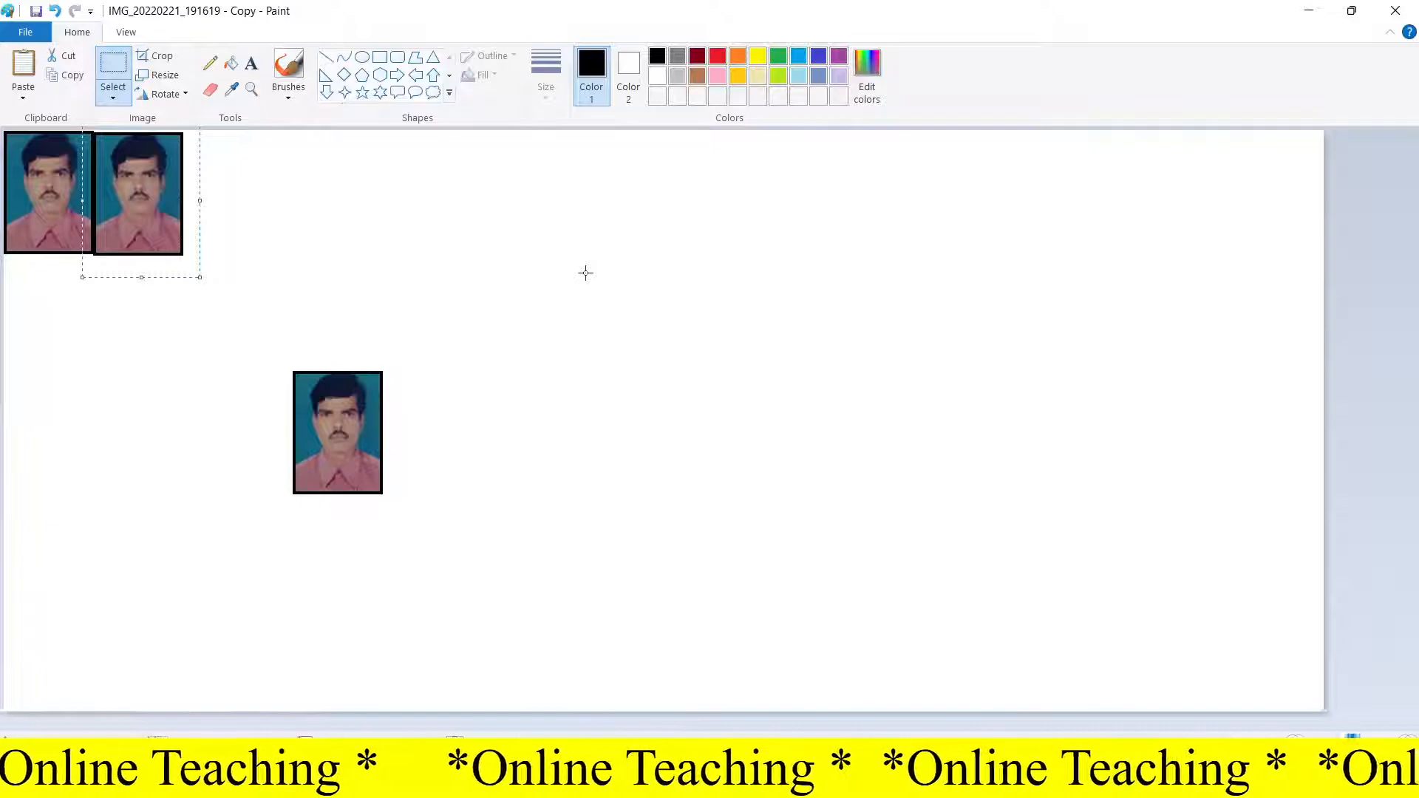
pyautogui.press('Right')
pyautogui.press('Right')
pyautogui.press('Right')
pyautogui.press('Right')
pyautogui.press('Right')
pyautogui.press('Right')
pyautogui.press('Right')
pyautogui.press('Up')
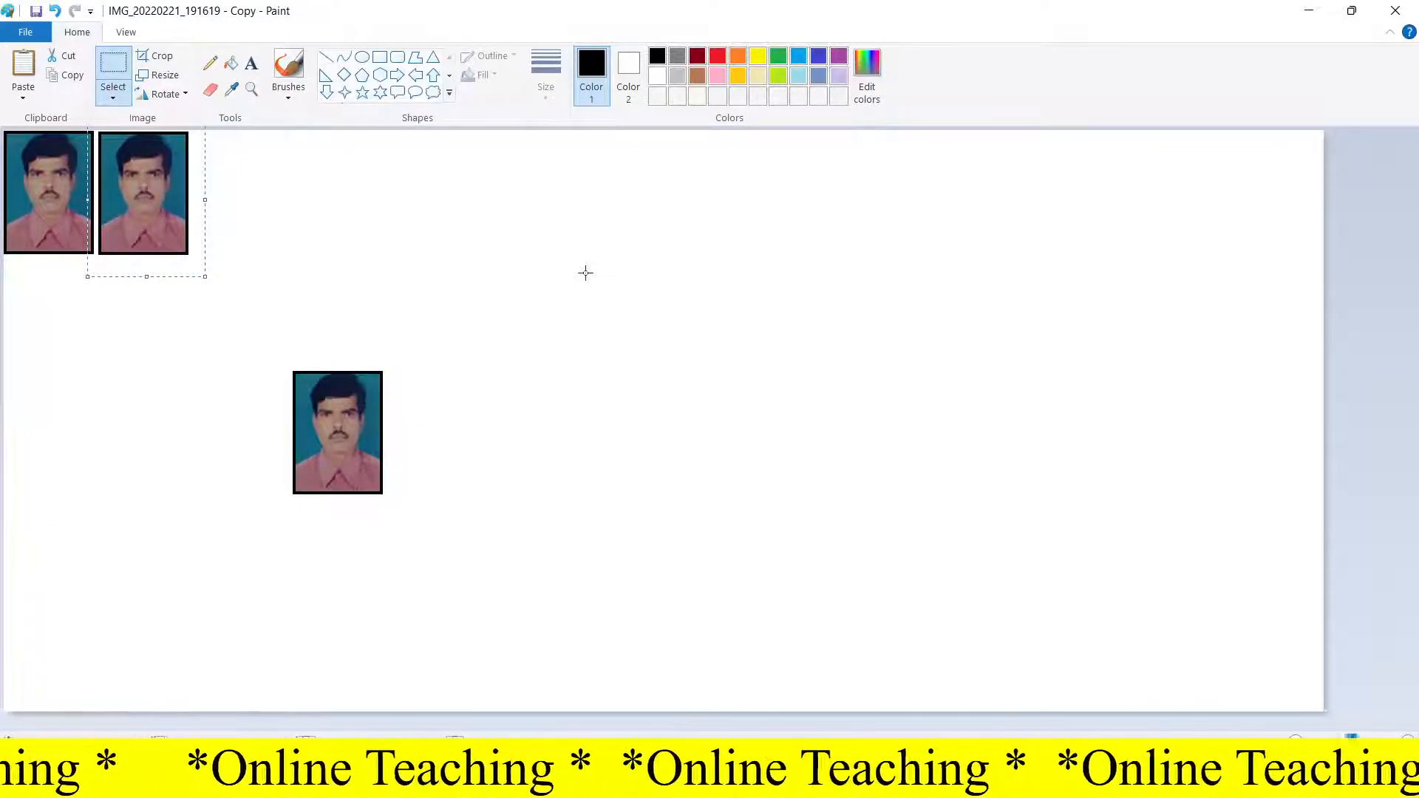
# Step: Paste the third and fourth copies, placing each next to the previous one in the top row
pyautogui.click(23, 65)
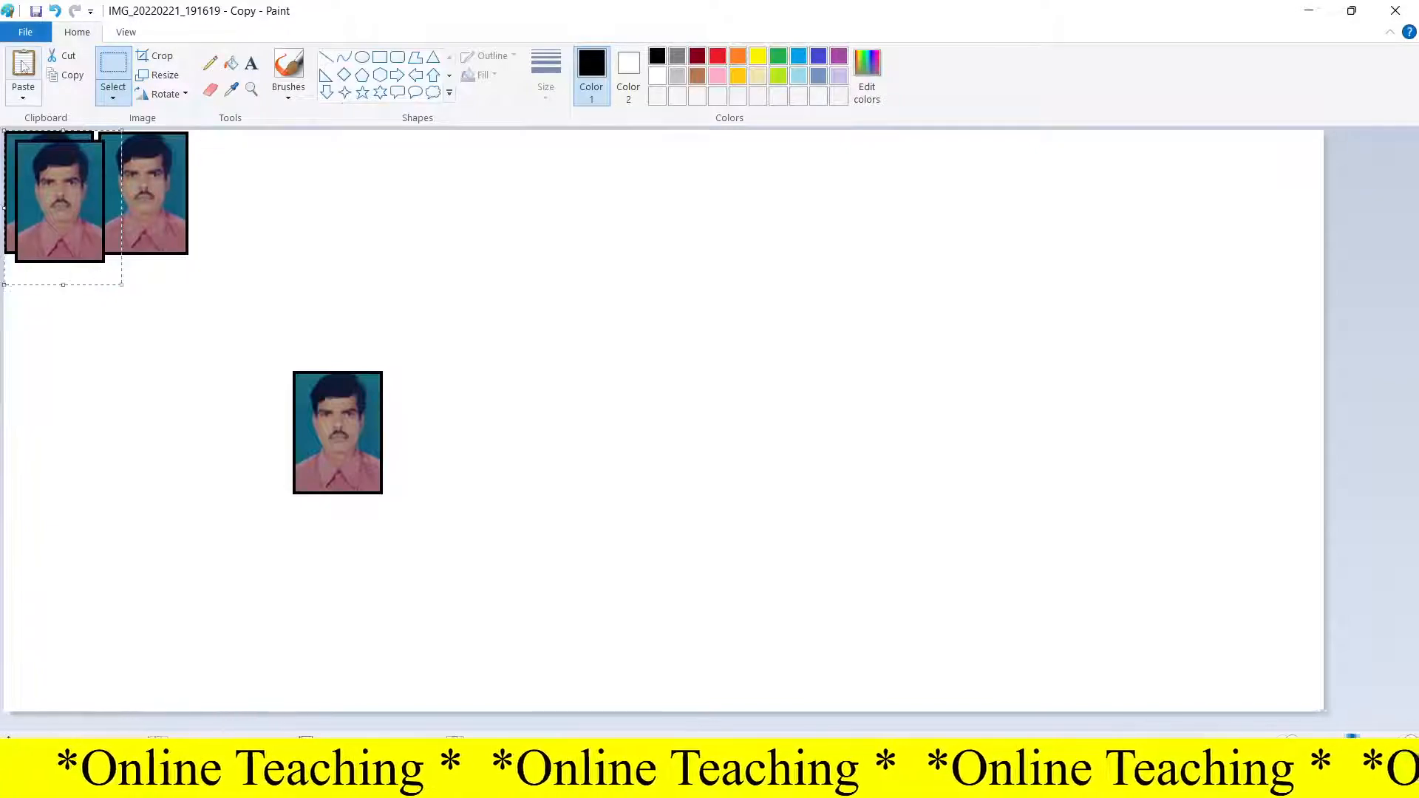
pyautogui.moveTo(73, 189); pyautogui.dragTo(255, 179)
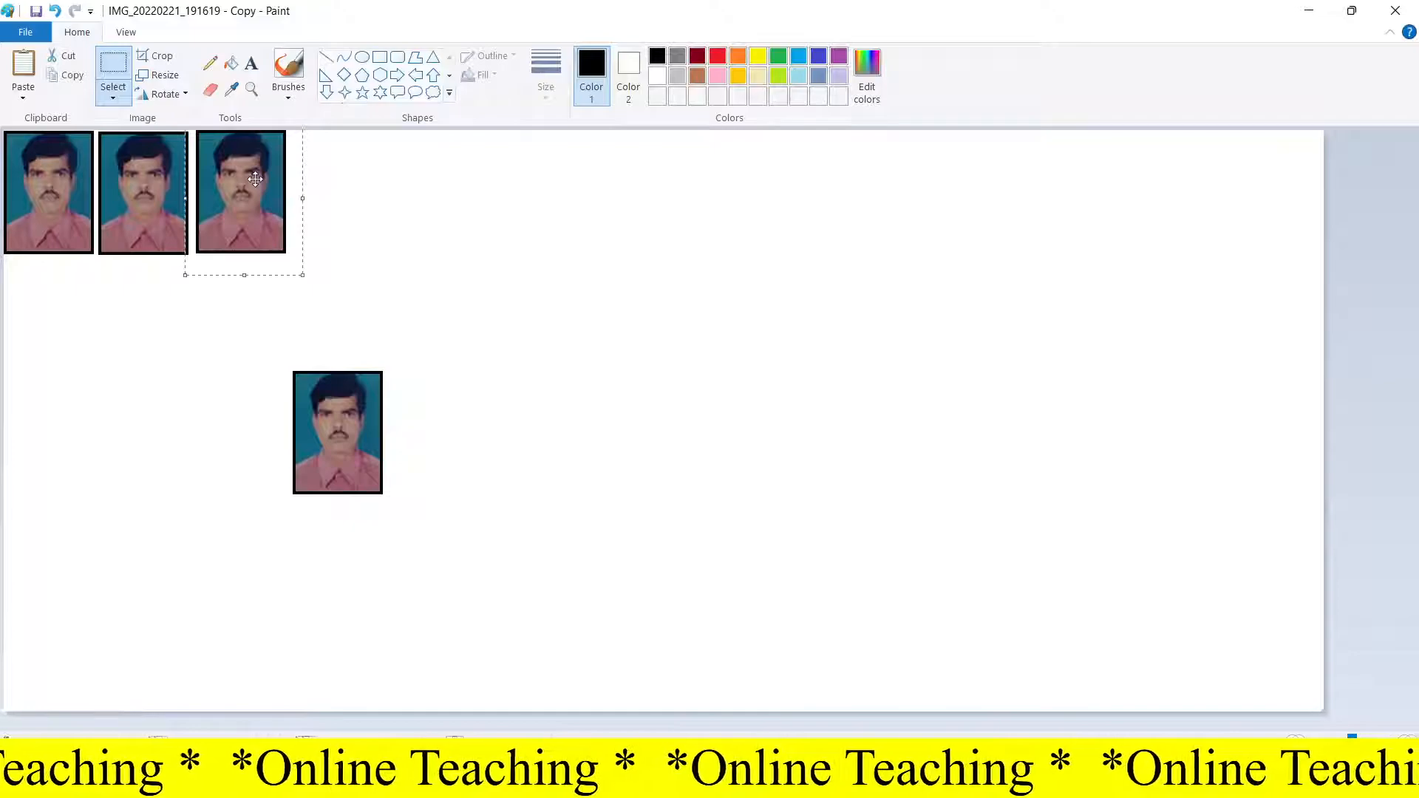
pyautogui.click(23, 68)
pyautogui.moveTo(73, 225); pyautogui.dragTo(350, 215)
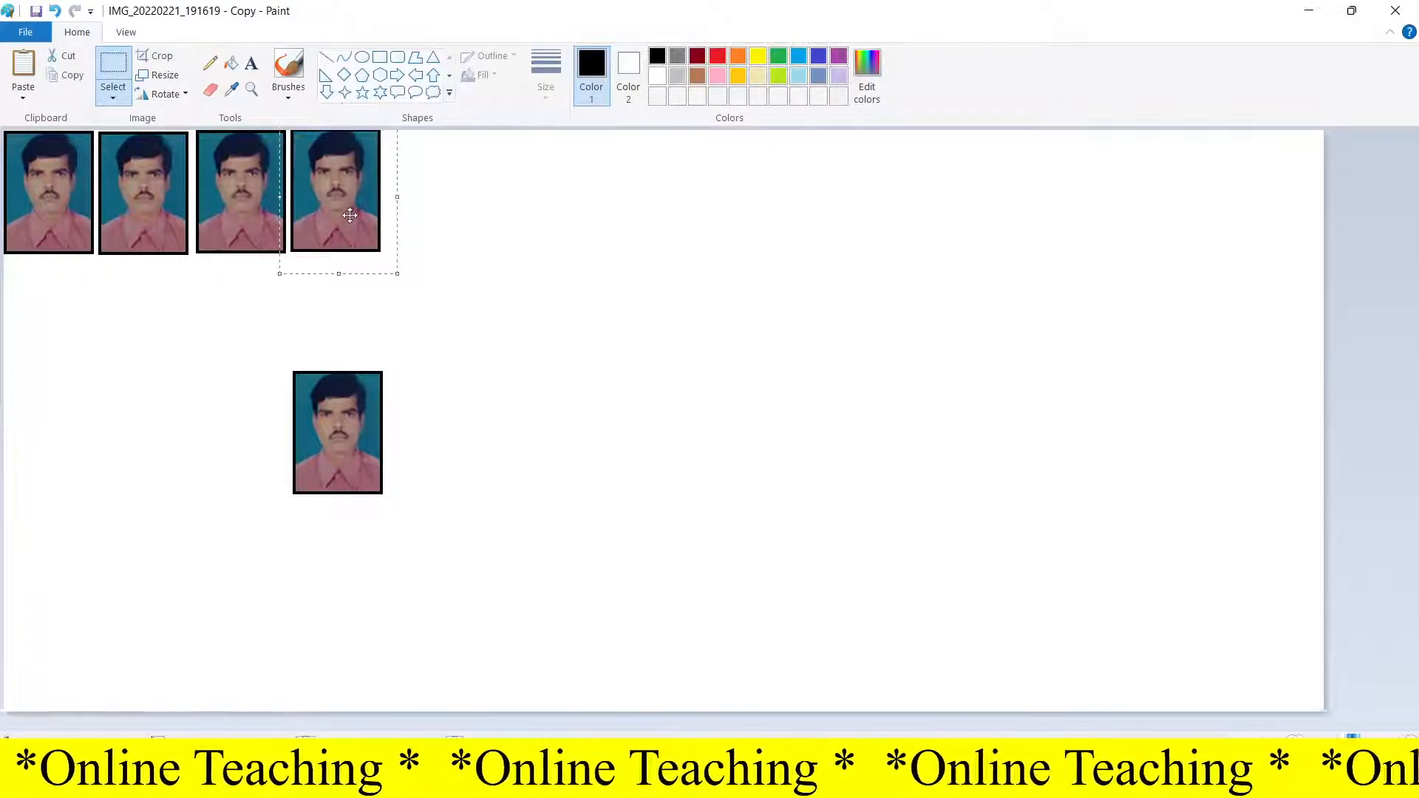
# Step: Paste the fifth and sixth copies along the top row and nudge the last one into alignment
pyautogui.click(21, 65)
pyautogui.moveTo(63, 228); pyautogui.dragTo(429, 219)
pyautogui.moveTo(47, 214); pyautogui.dragTo(516, 205)
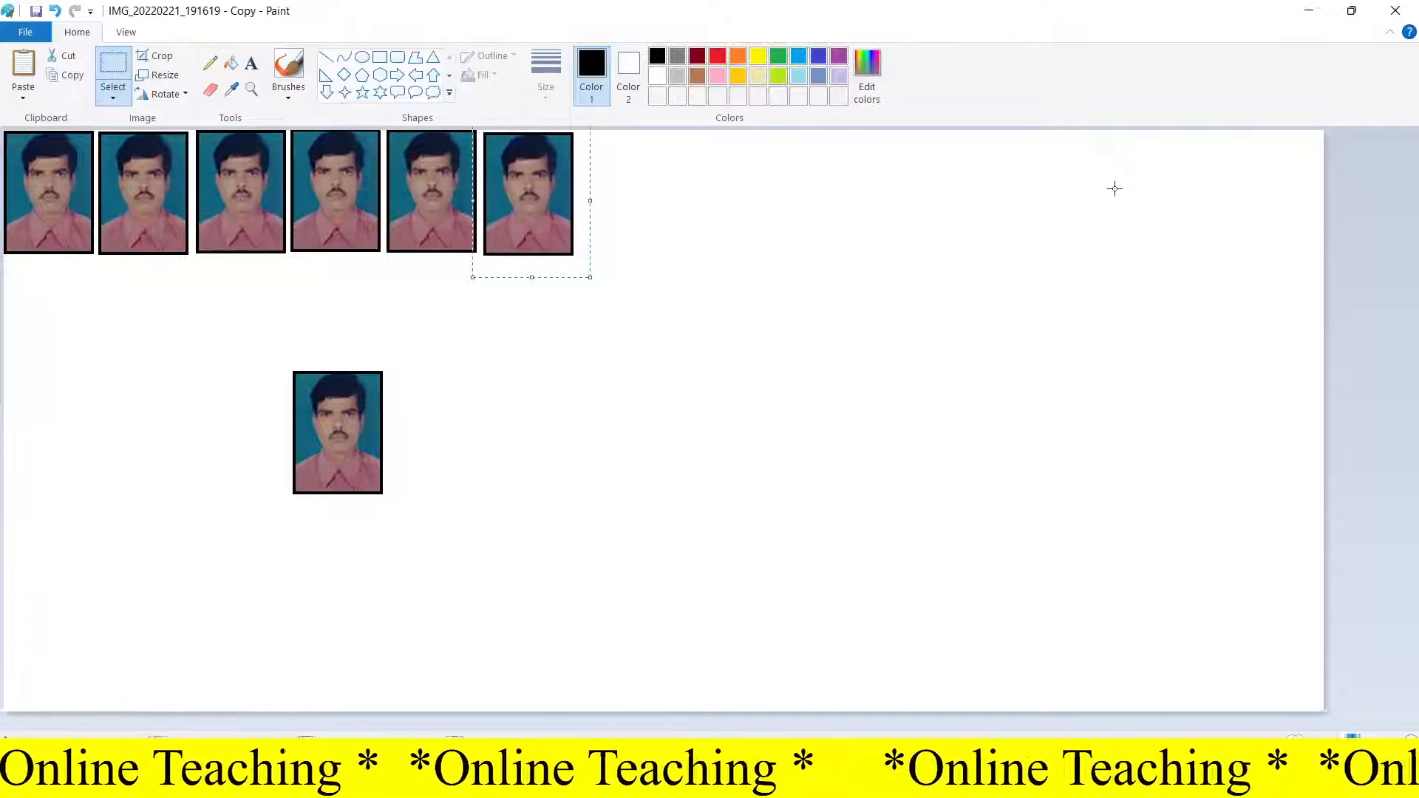
pyautogui.press('Left')
pyautogui.press('Left')
pyautogui.press('Left')
pyautogui.press('Left')
pyautogui.press('Up')
pyautogui.press('Up')
pyautogui.press('Up')
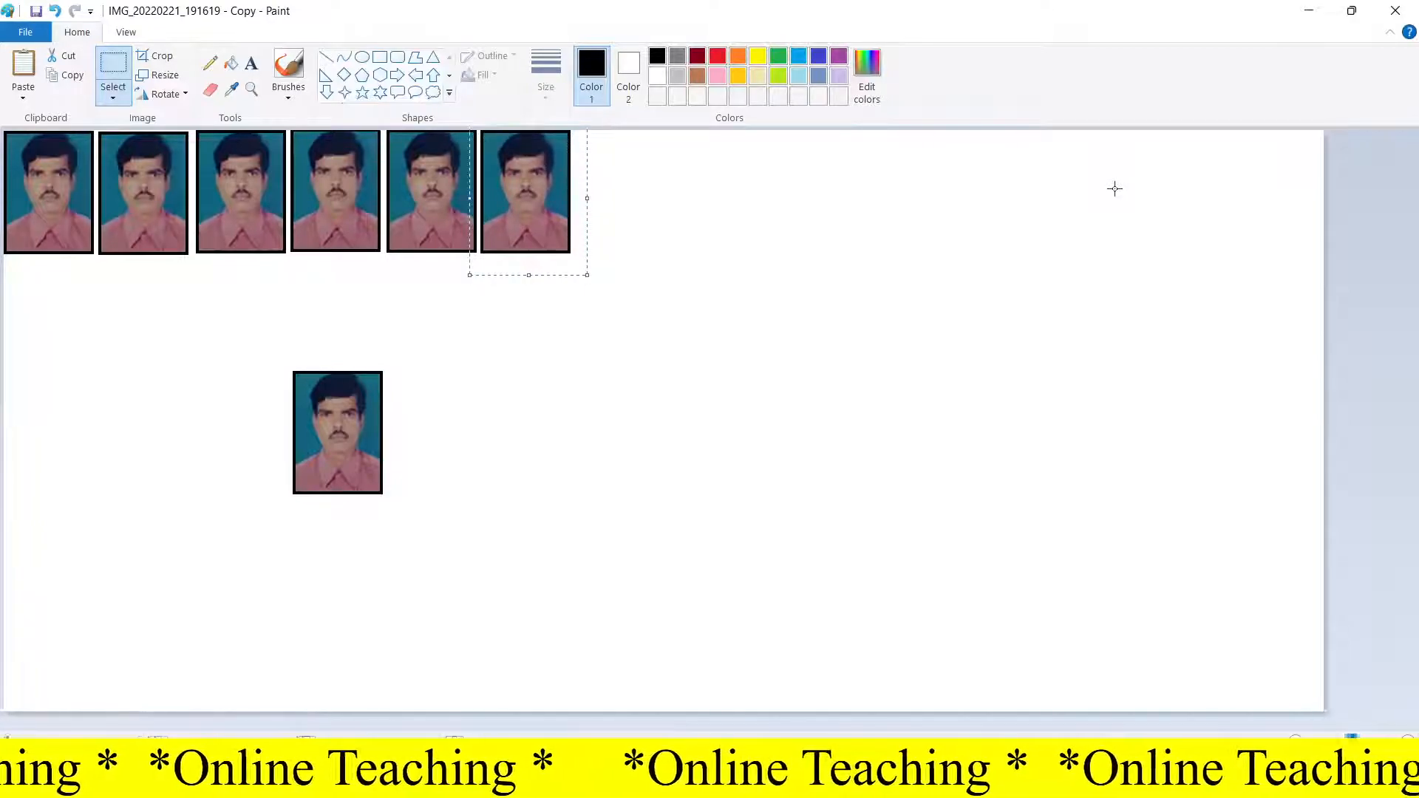
# Step: Paste the seventh, eighth and ninth copies, continuing the top row
pyautogui.click(23, 64)
pyautogui.moveTo(127, 214); pyautogui.dragTo(642, 199)
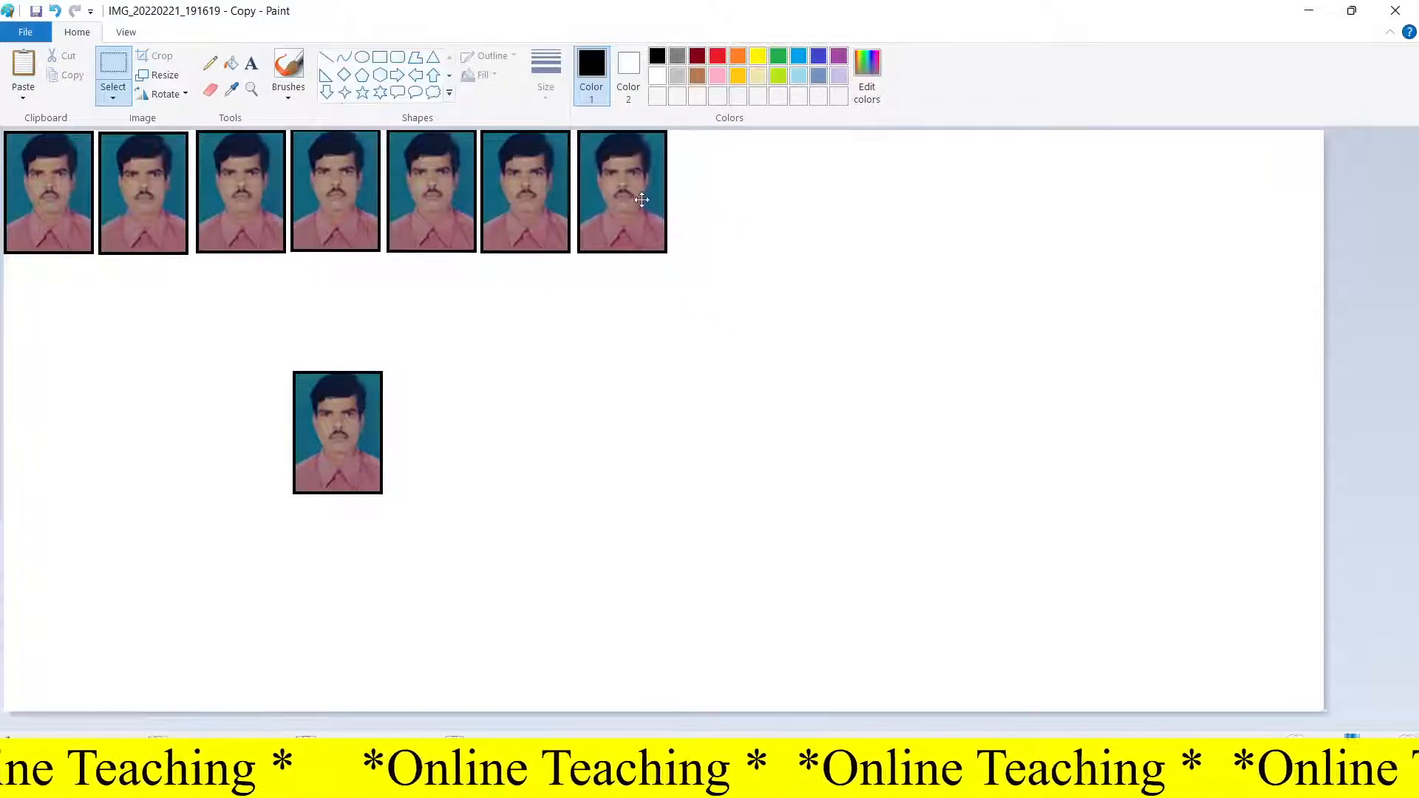
pyautogui.click(21, 63)
pyautogui.moveTo(41, 187); pyautogui.dragTo(701, 175)
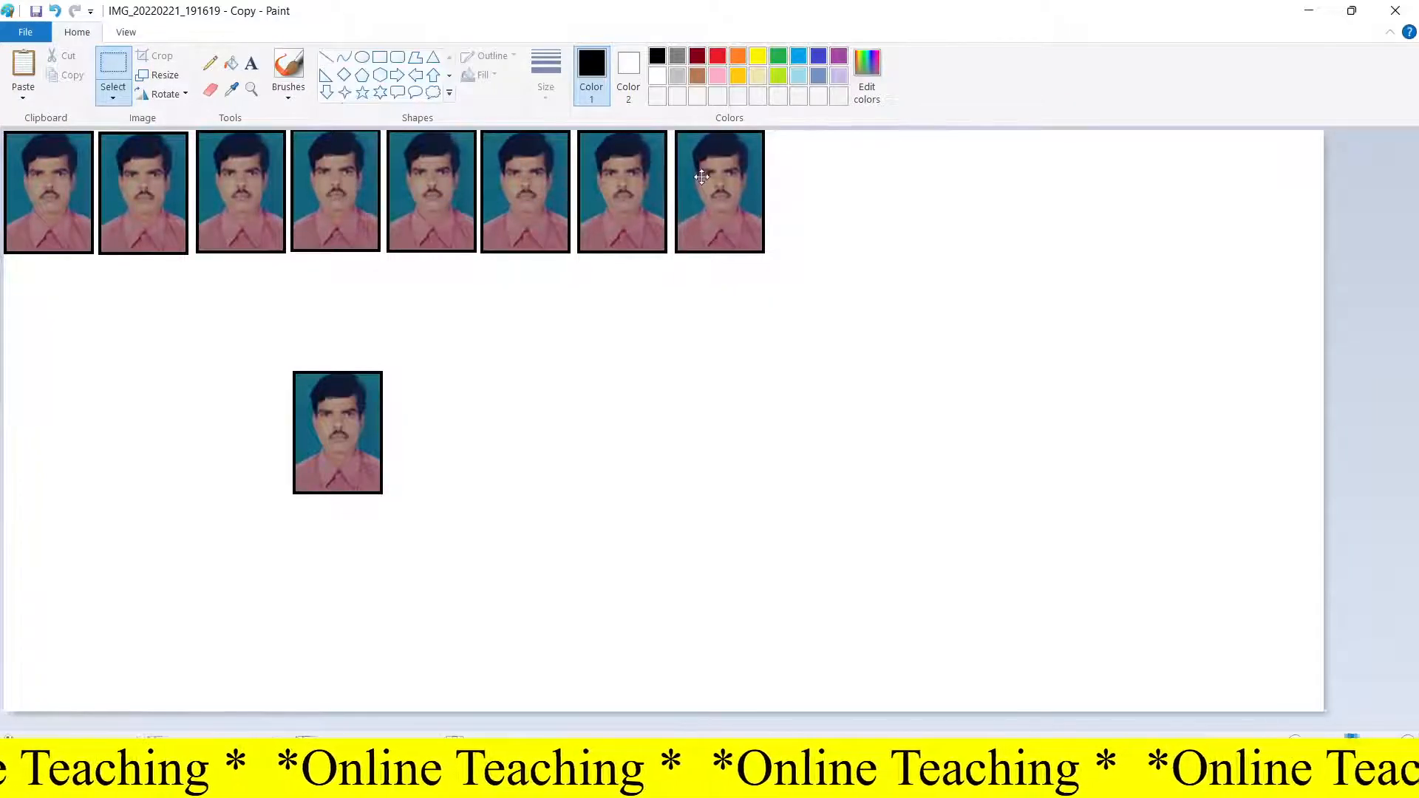
pyautogui.click(35, 63)
pyautogui.moveTo(41, 210); pyautogui.dragTo(800, 204)
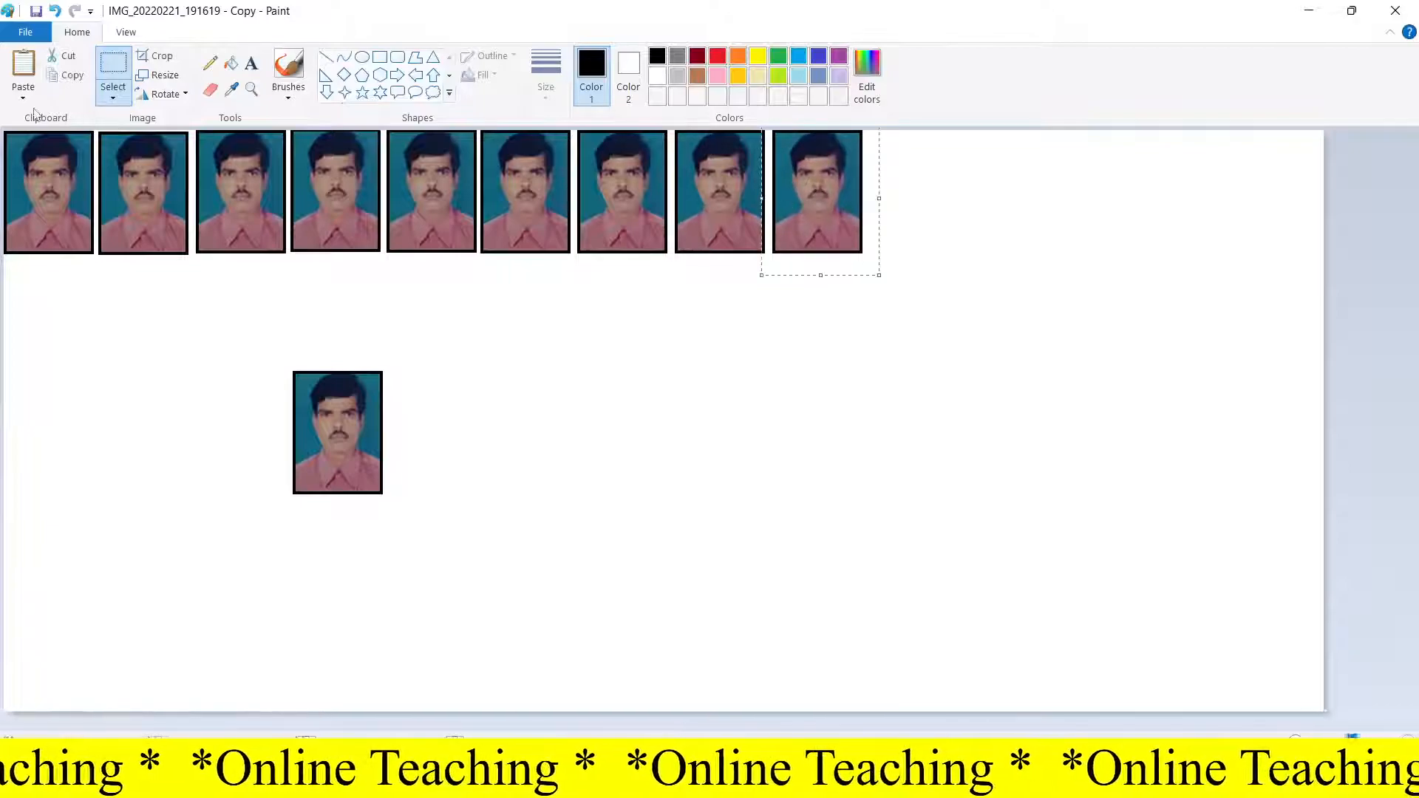
# Step: Paste four more copies to complete a row of thirteen photos across the canvas
pyautogui.click(30, 65)
pyautogui.moveTo(74, 190); pyautogui.dragTo(930, 189)
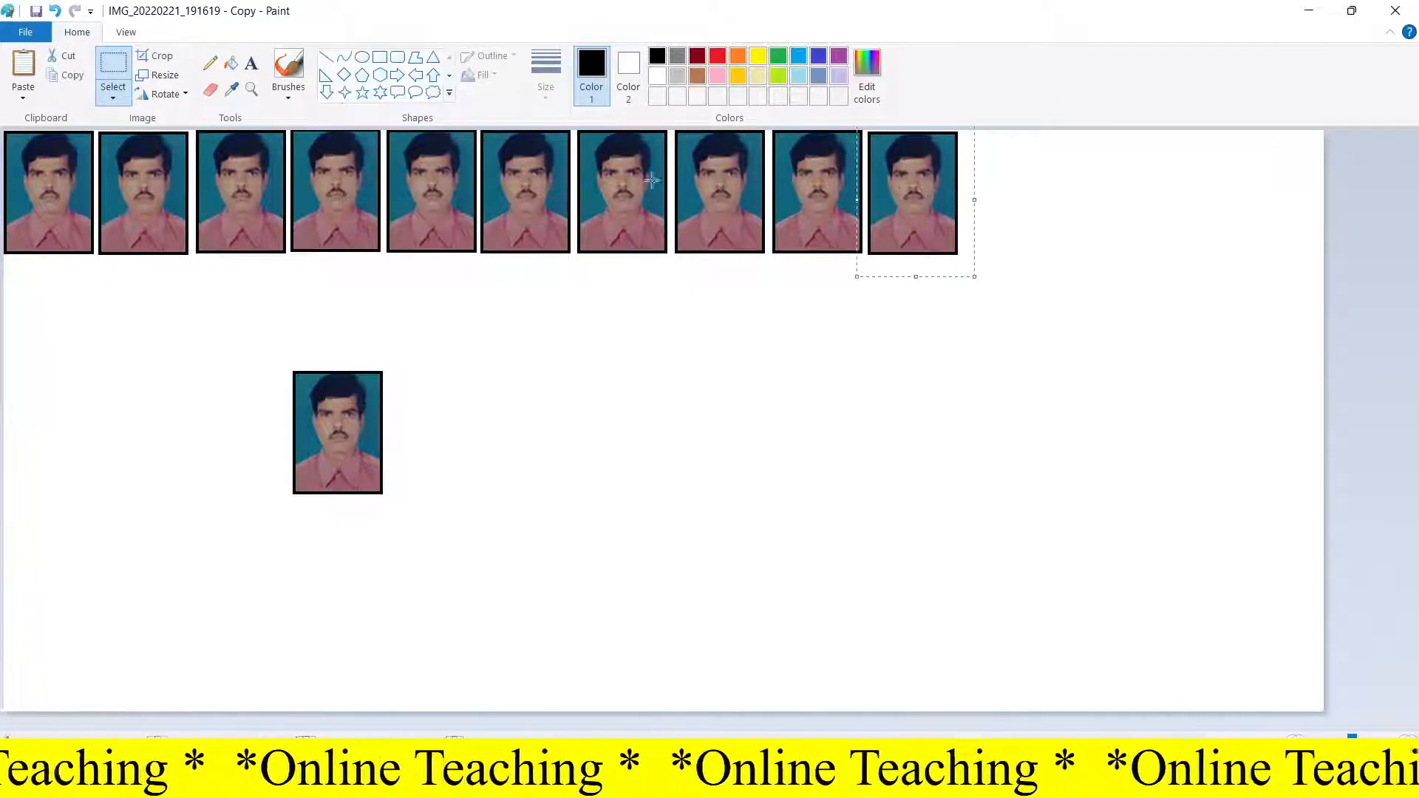
pyautogui.click(21, 68)
pyautogui.moveTo(43, 197); pyautogui.dragTo(994, 193)
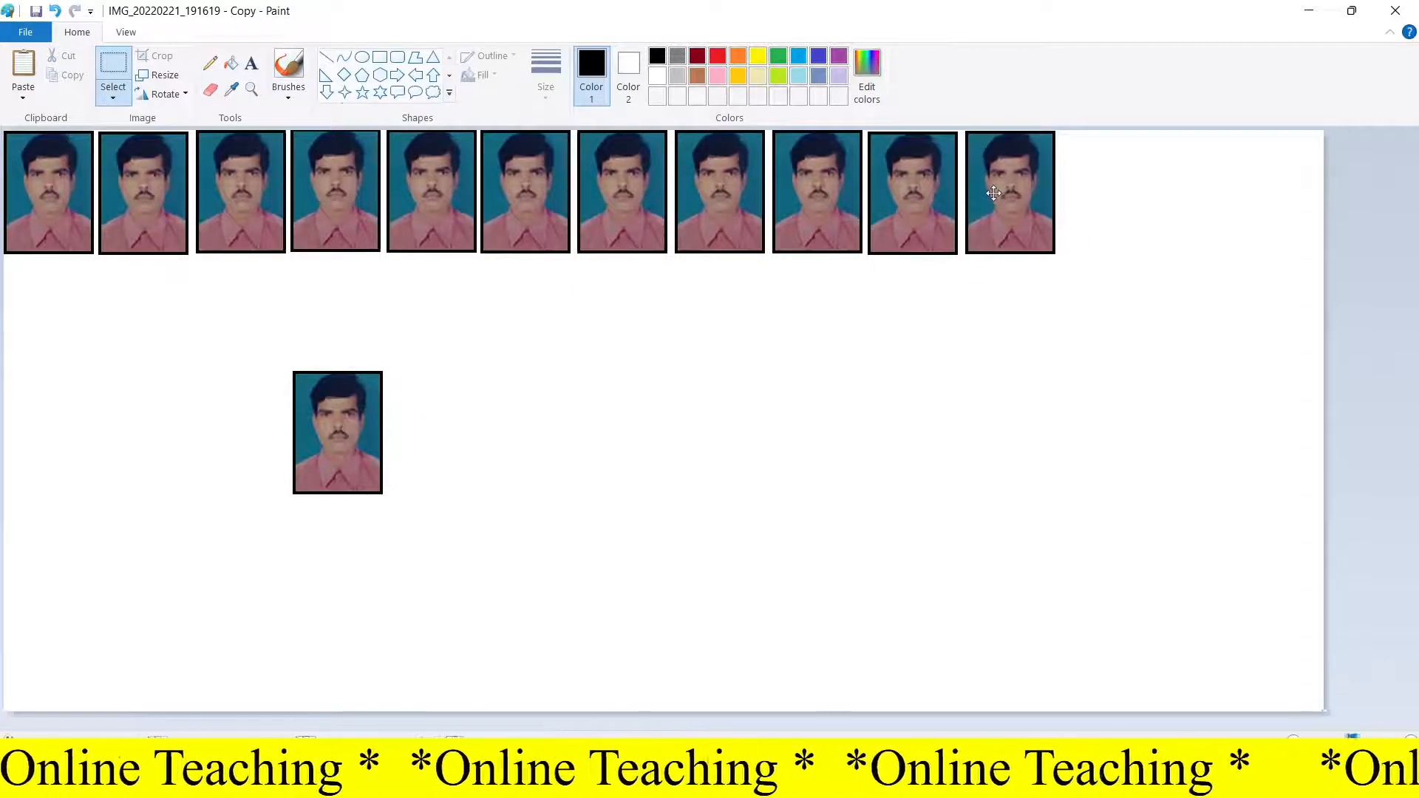
pyautogui.click(12, 68)
pyautogui.moveTo(59, 226); pyautogui.dragTo(1115, 226)
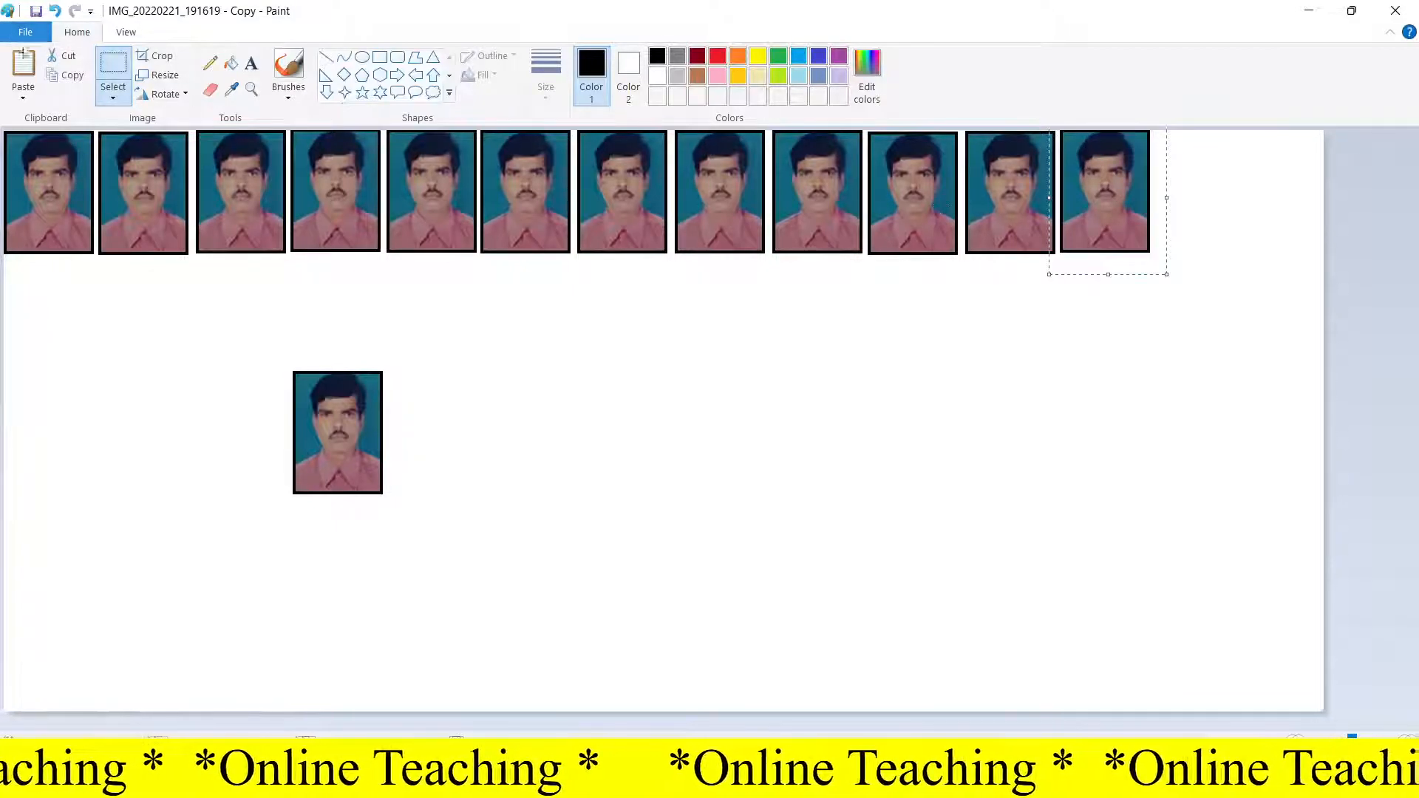
pyautogui.click(32, 65)
pyautogui.moveTo(51, 199); pyautogui.dragTo(1202, 200)
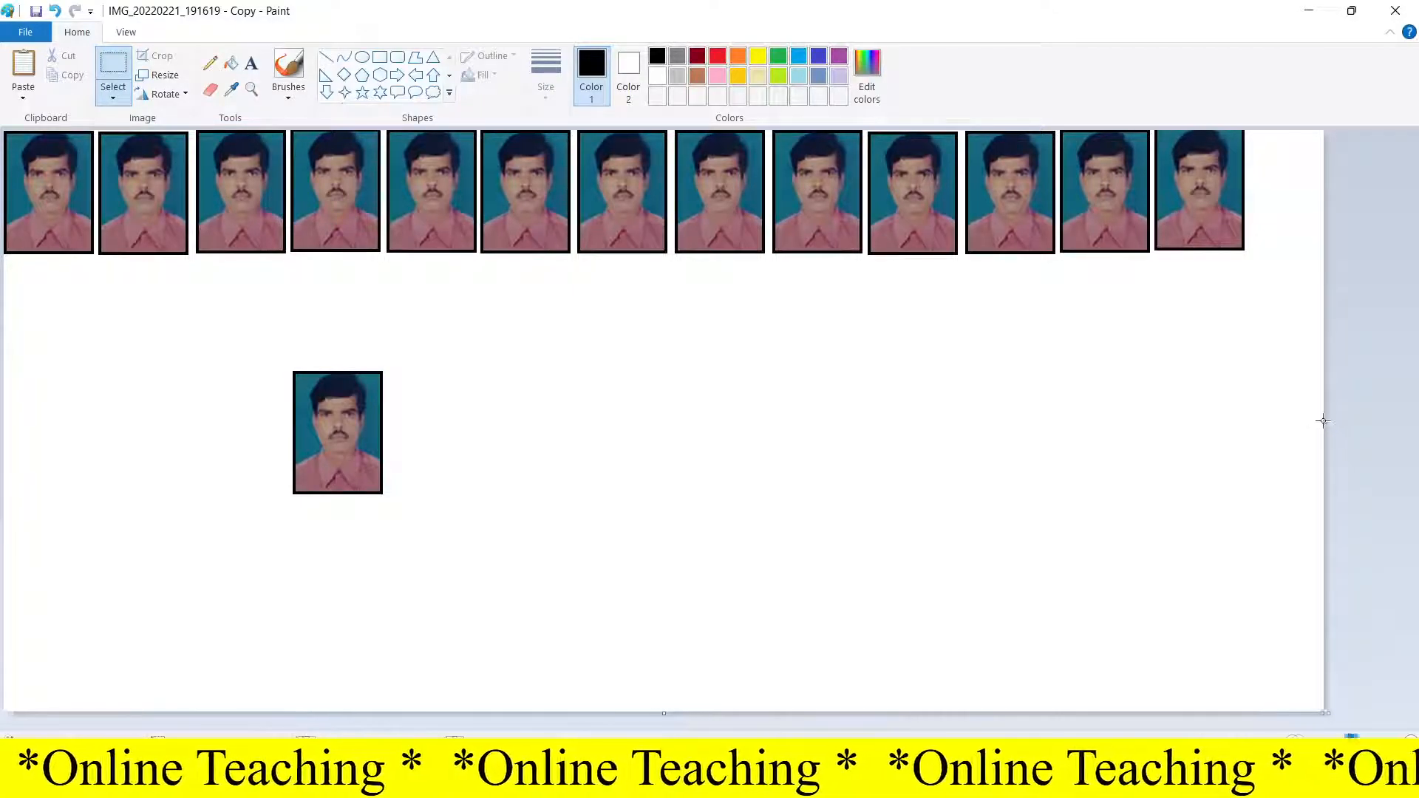
# Step: Narrow the canvas to end just after the photo row and delete the original photo below it
pyautogui.moveTo(1326, 422); pyautogui.dragTo(1253, 419)
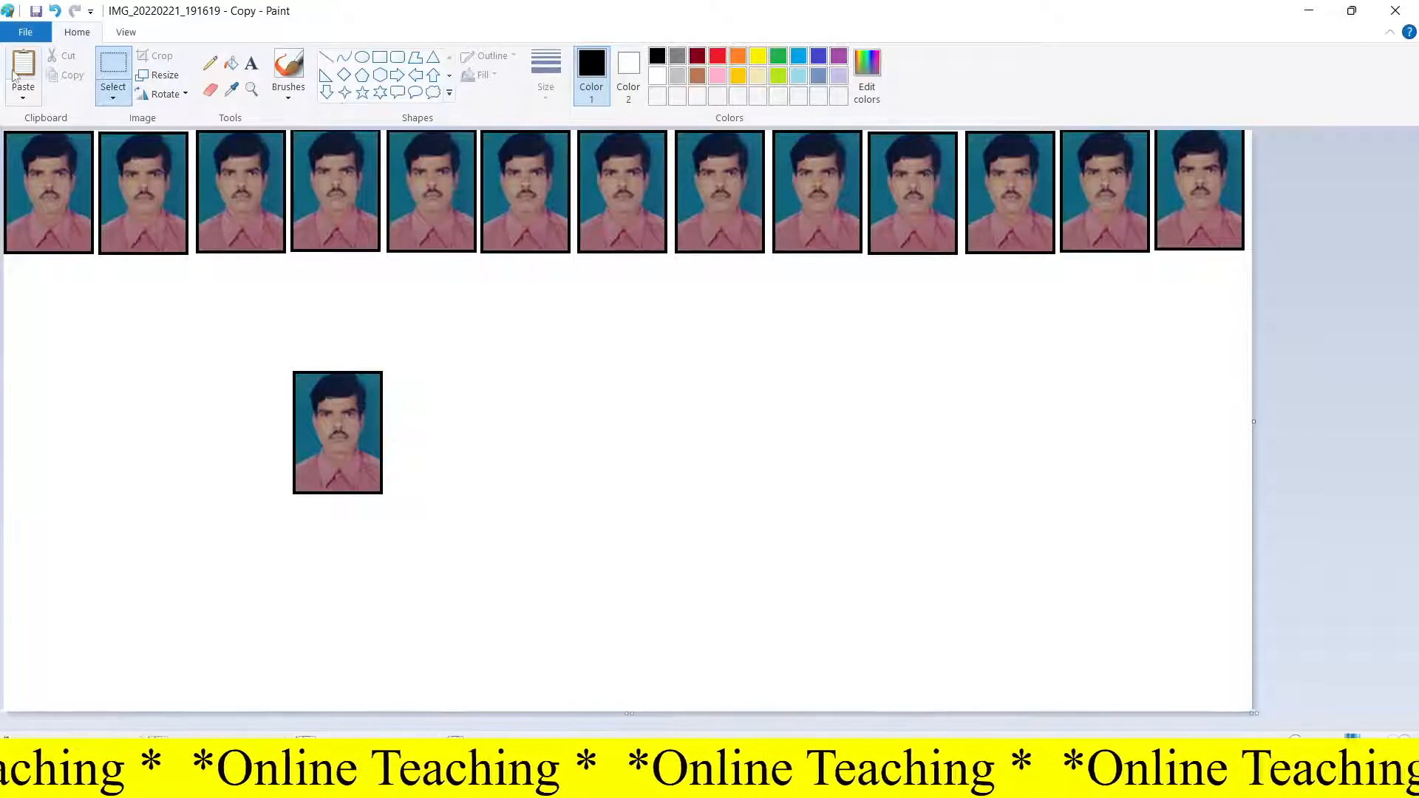
pyautogui.click(109, 74)
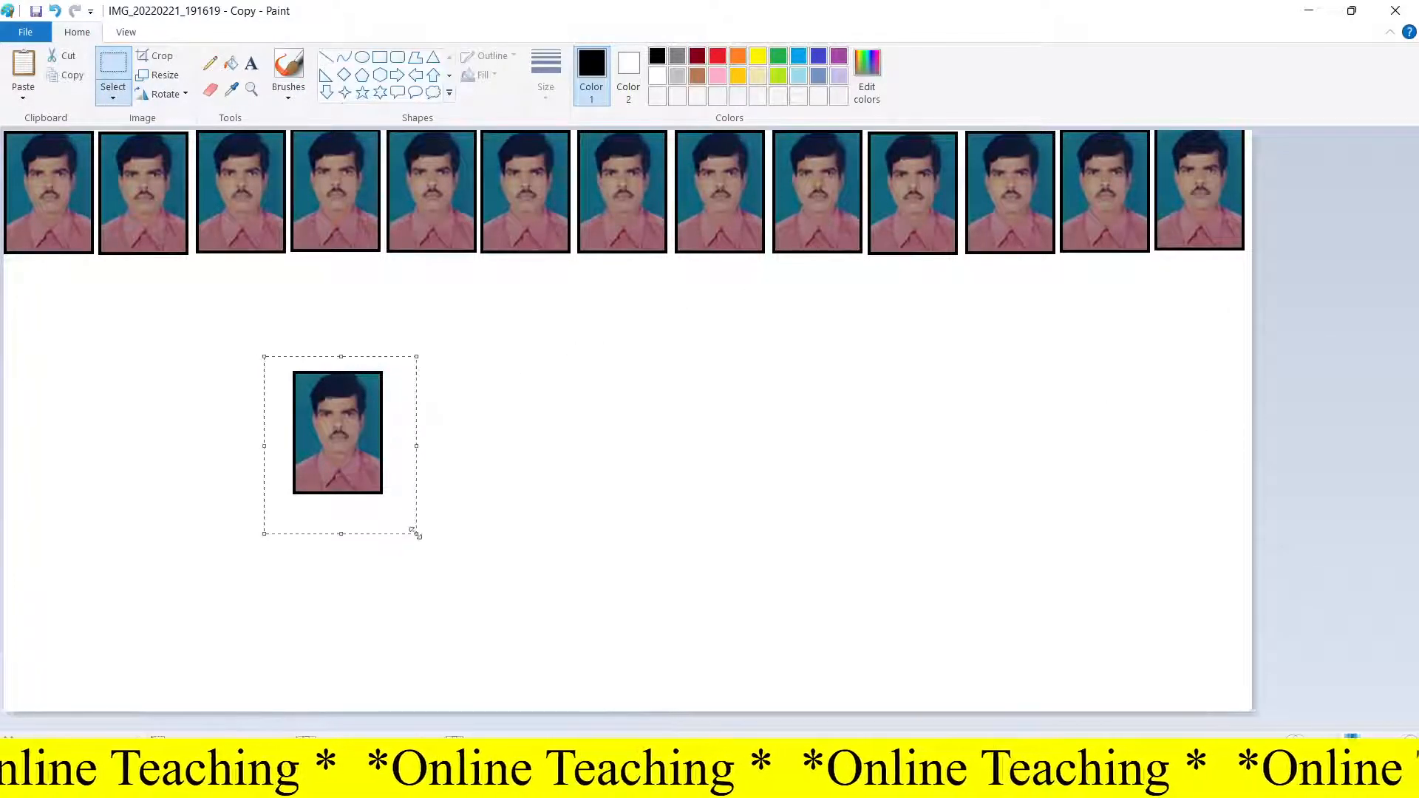
pyautogui.press('Delete')
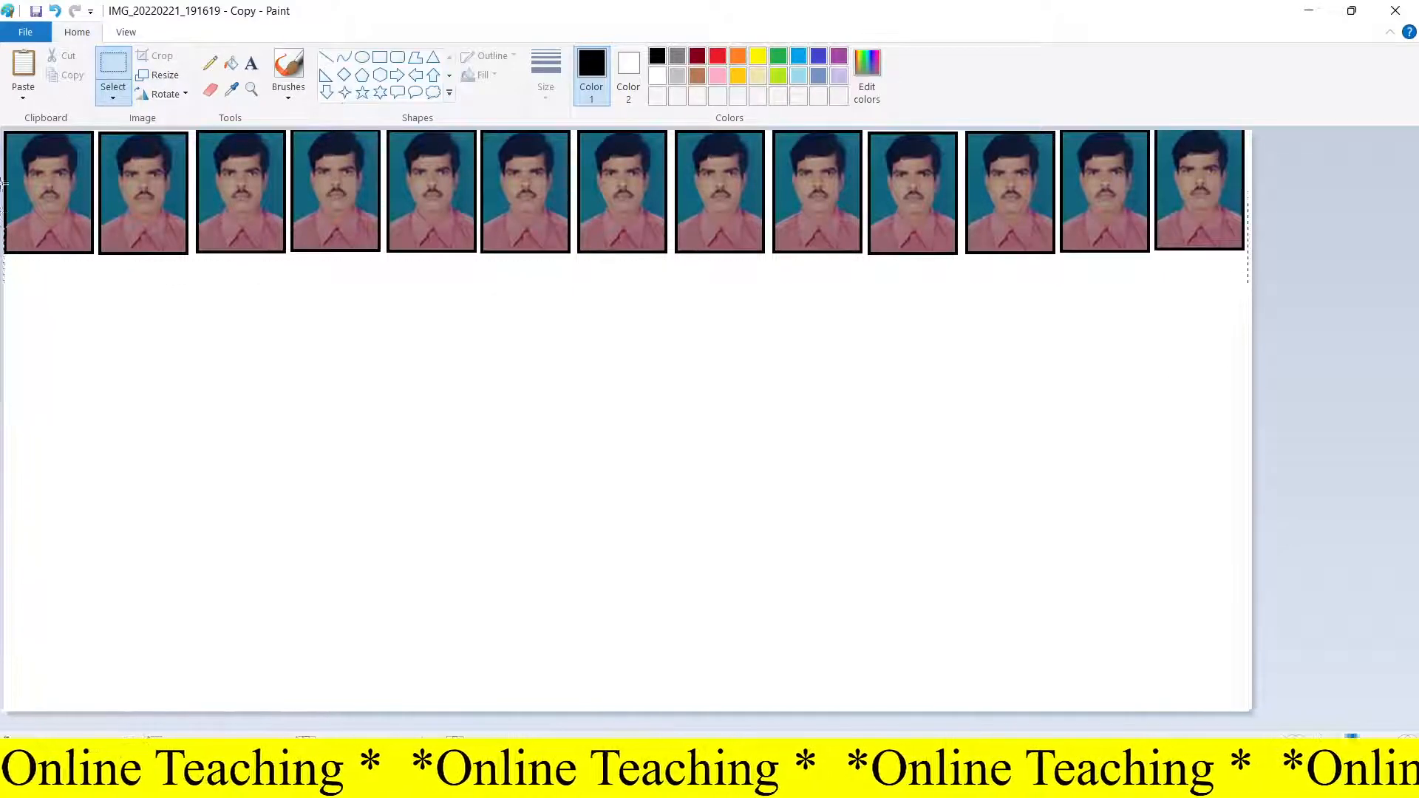
# Step: Select and copy the whole photo row, then paste it as a second row directly beneath
pyautogui.moveTo(4, 63); pyautogui.dragTo(4, 63)
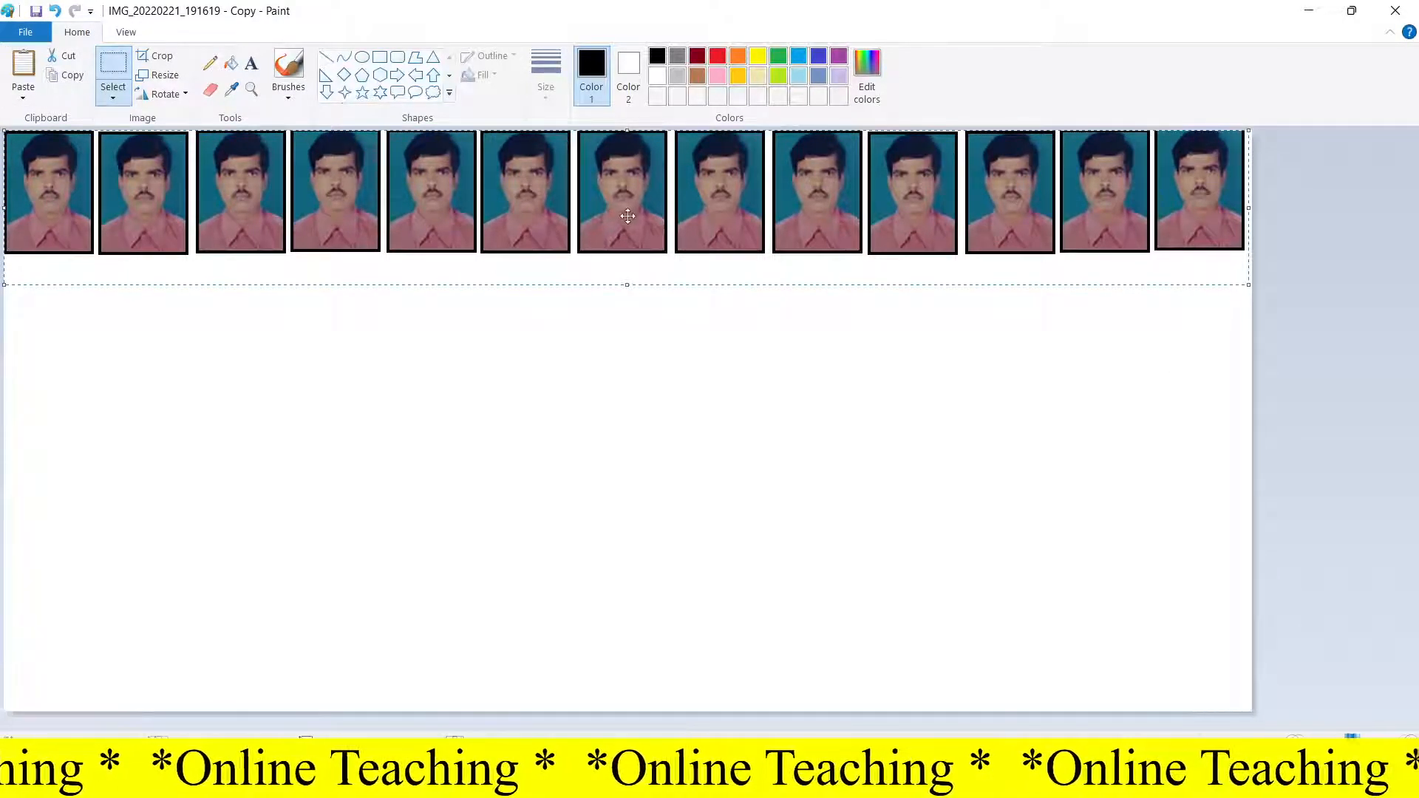
pyautogui.hotkey('ctrl', 'v')
pyautogui.moveTo(627, 215); pyautogui.dragTo(628, 343)
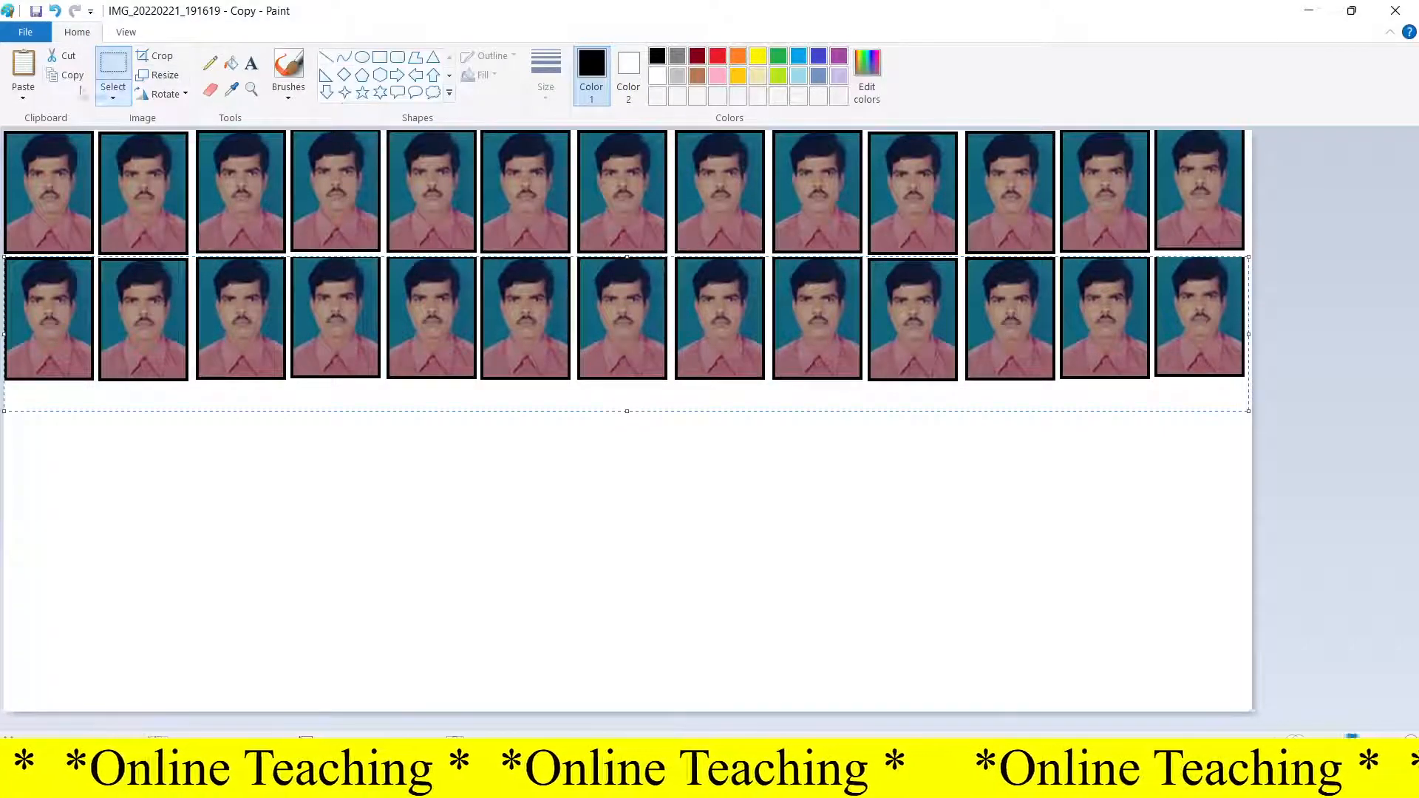
# Step: Paste two more rows beneath, making four rows of photos
pyautogui.click(24, 67)
pyautogui.moveTo(550, 227); pyautogui.dragTo(564, 474)
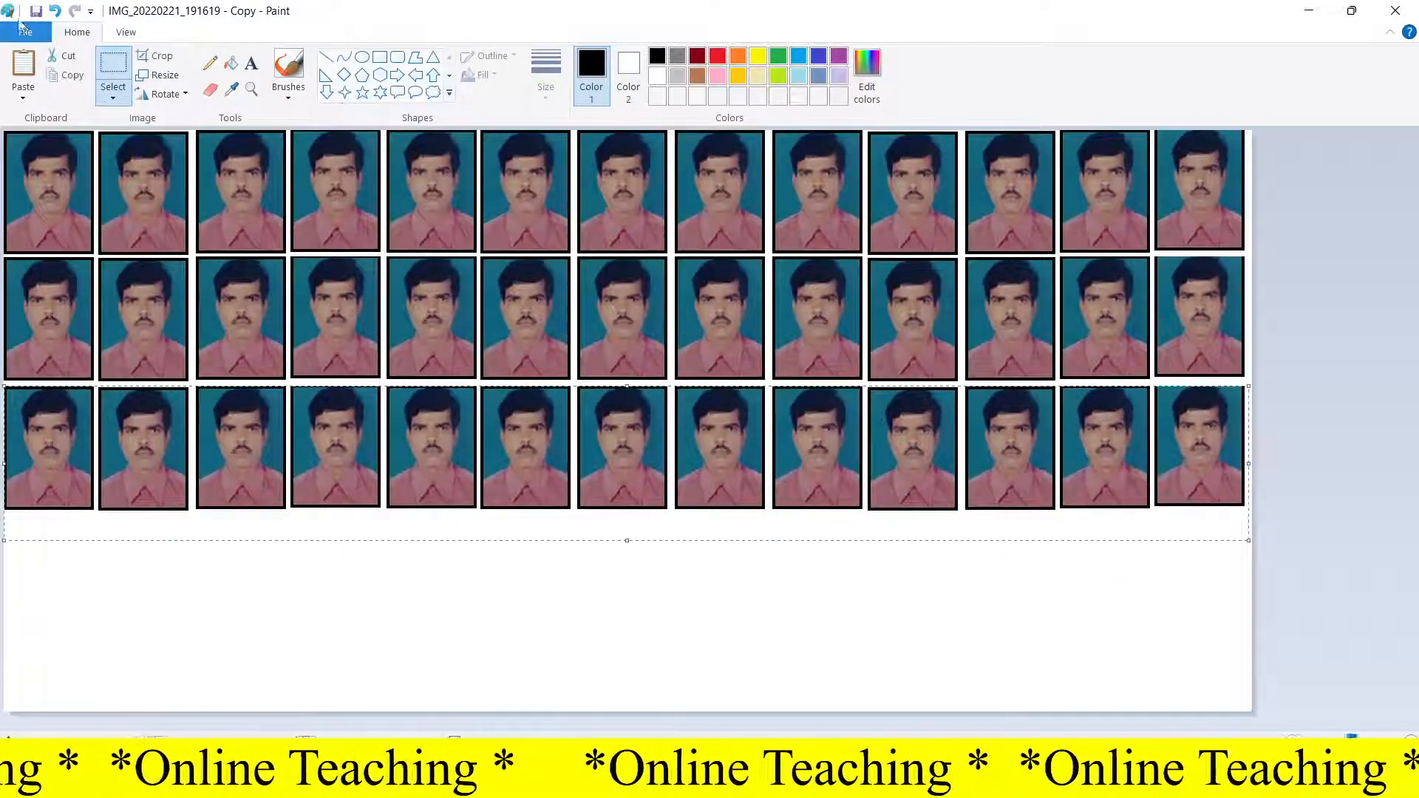
pyautogui.click(23, 67)
pyautogui.moveTo(415, 222); pyautogui.dragTo(415, 607)
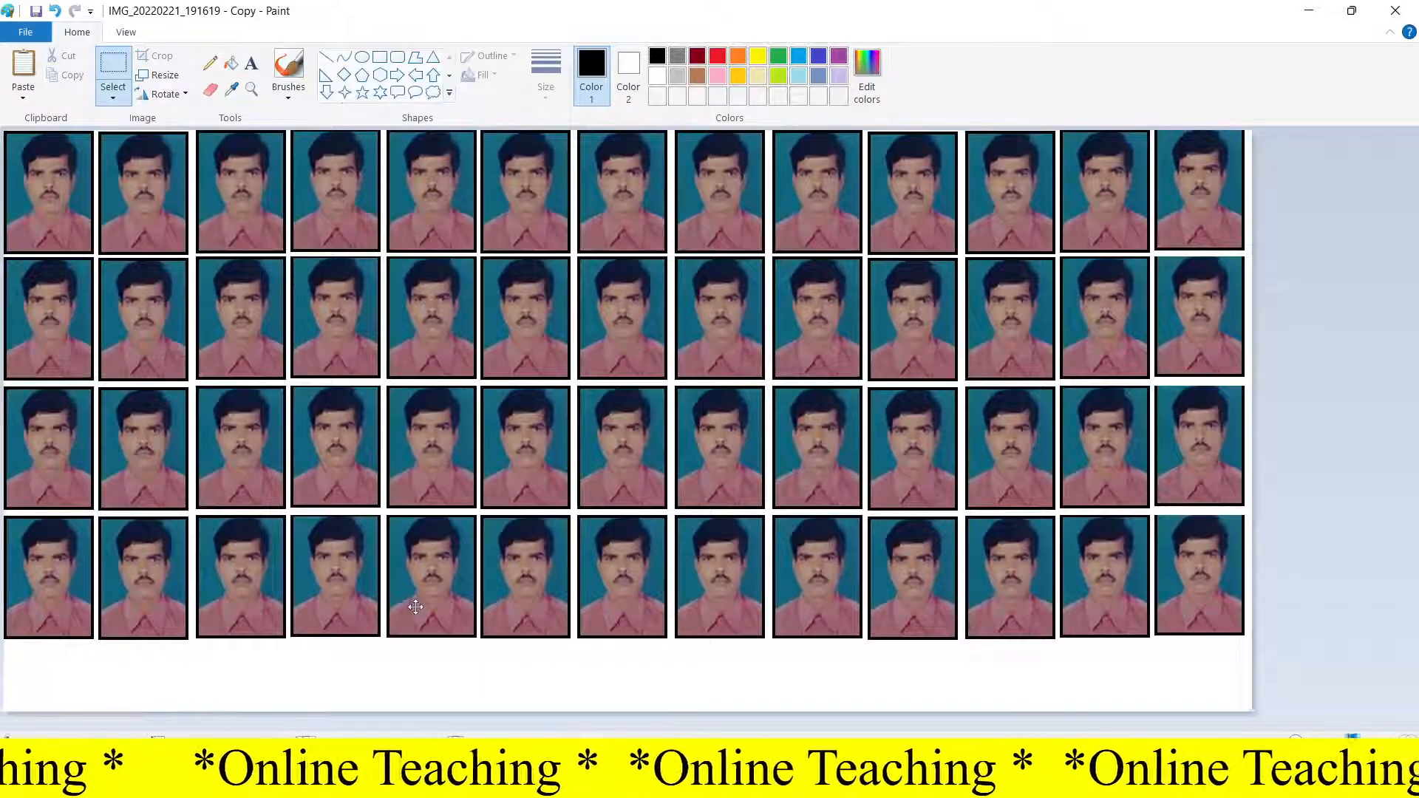
# Step: Shrink the canvas height to end just below the fourth row
pyautogui.click(599, 722)
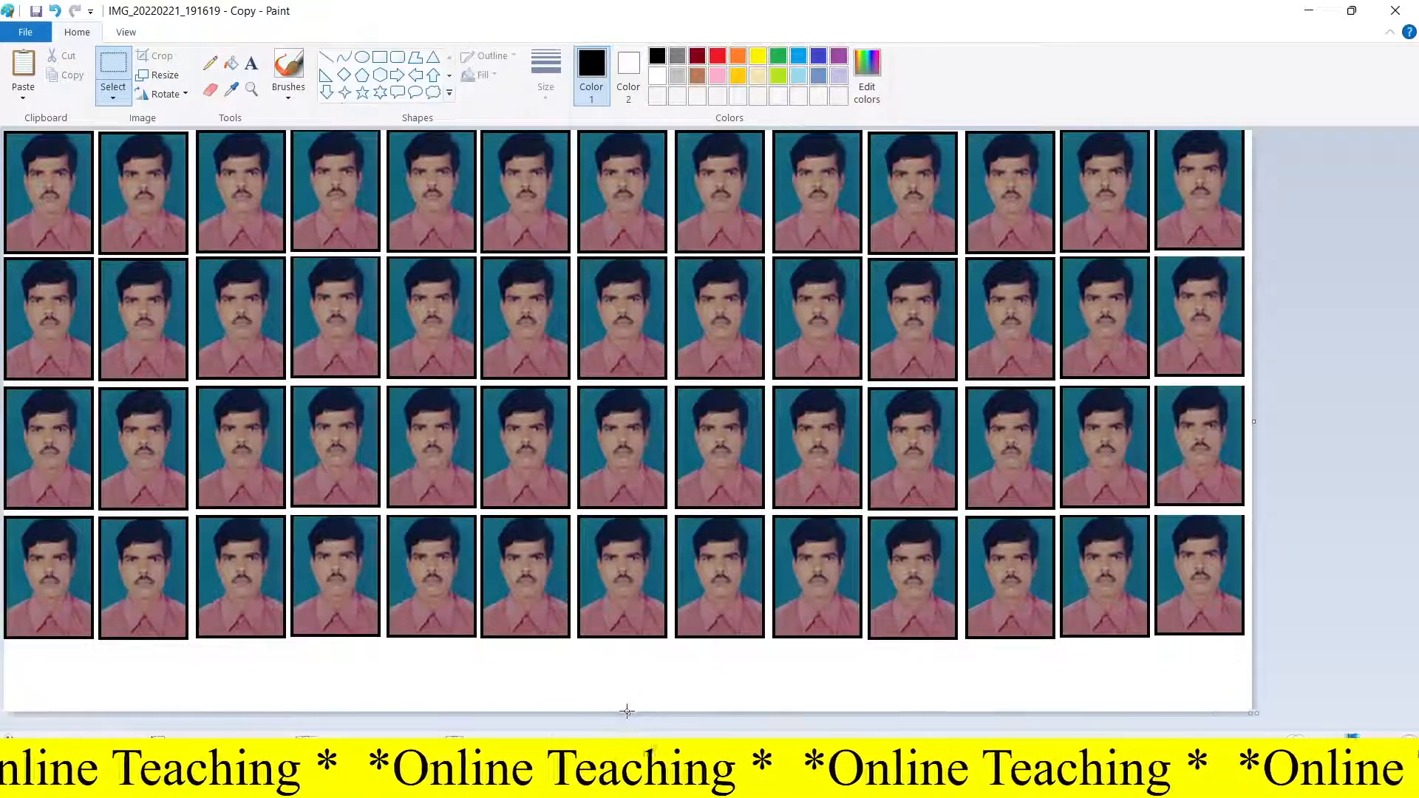
pyautogui.moveTo(627, 712); pyautogui.dragTo(628, 649)
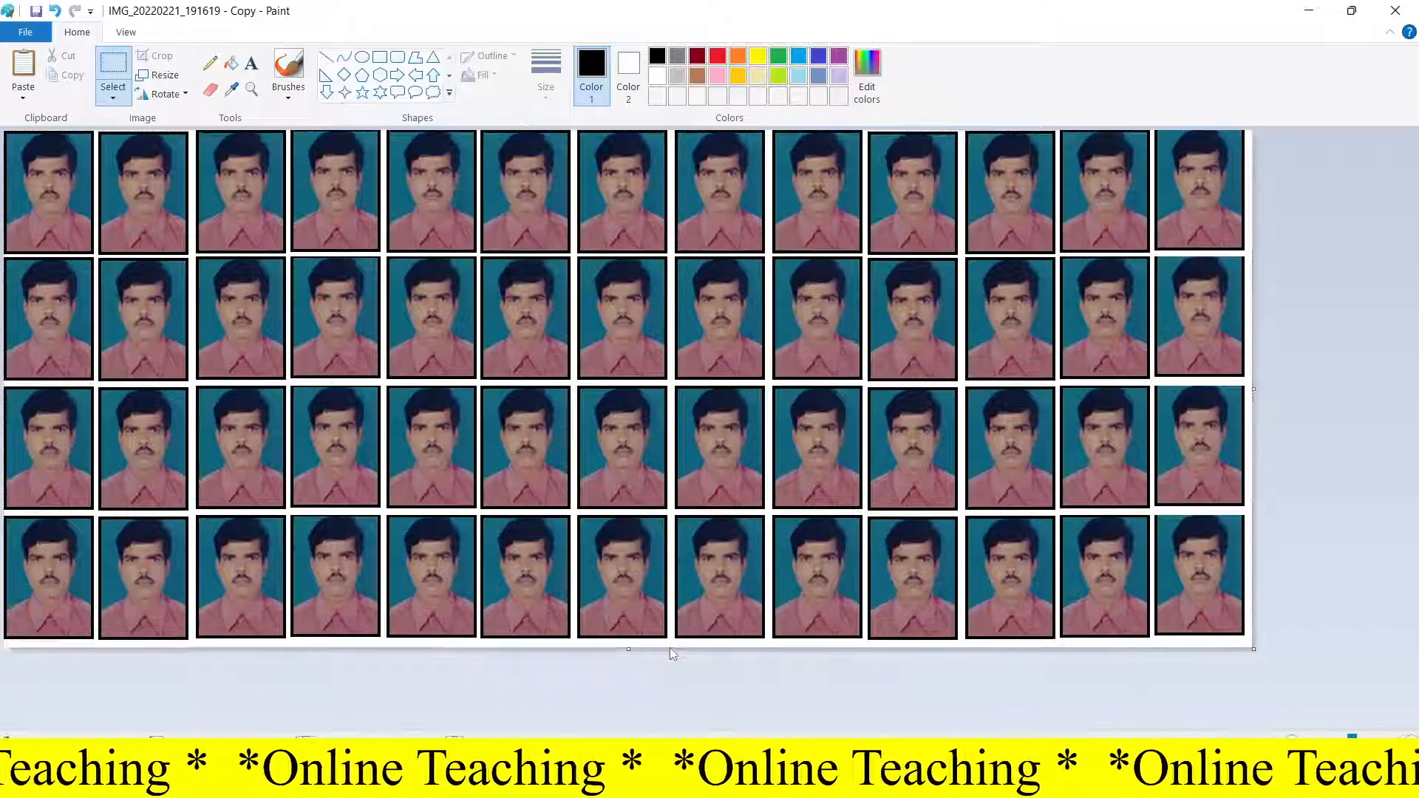